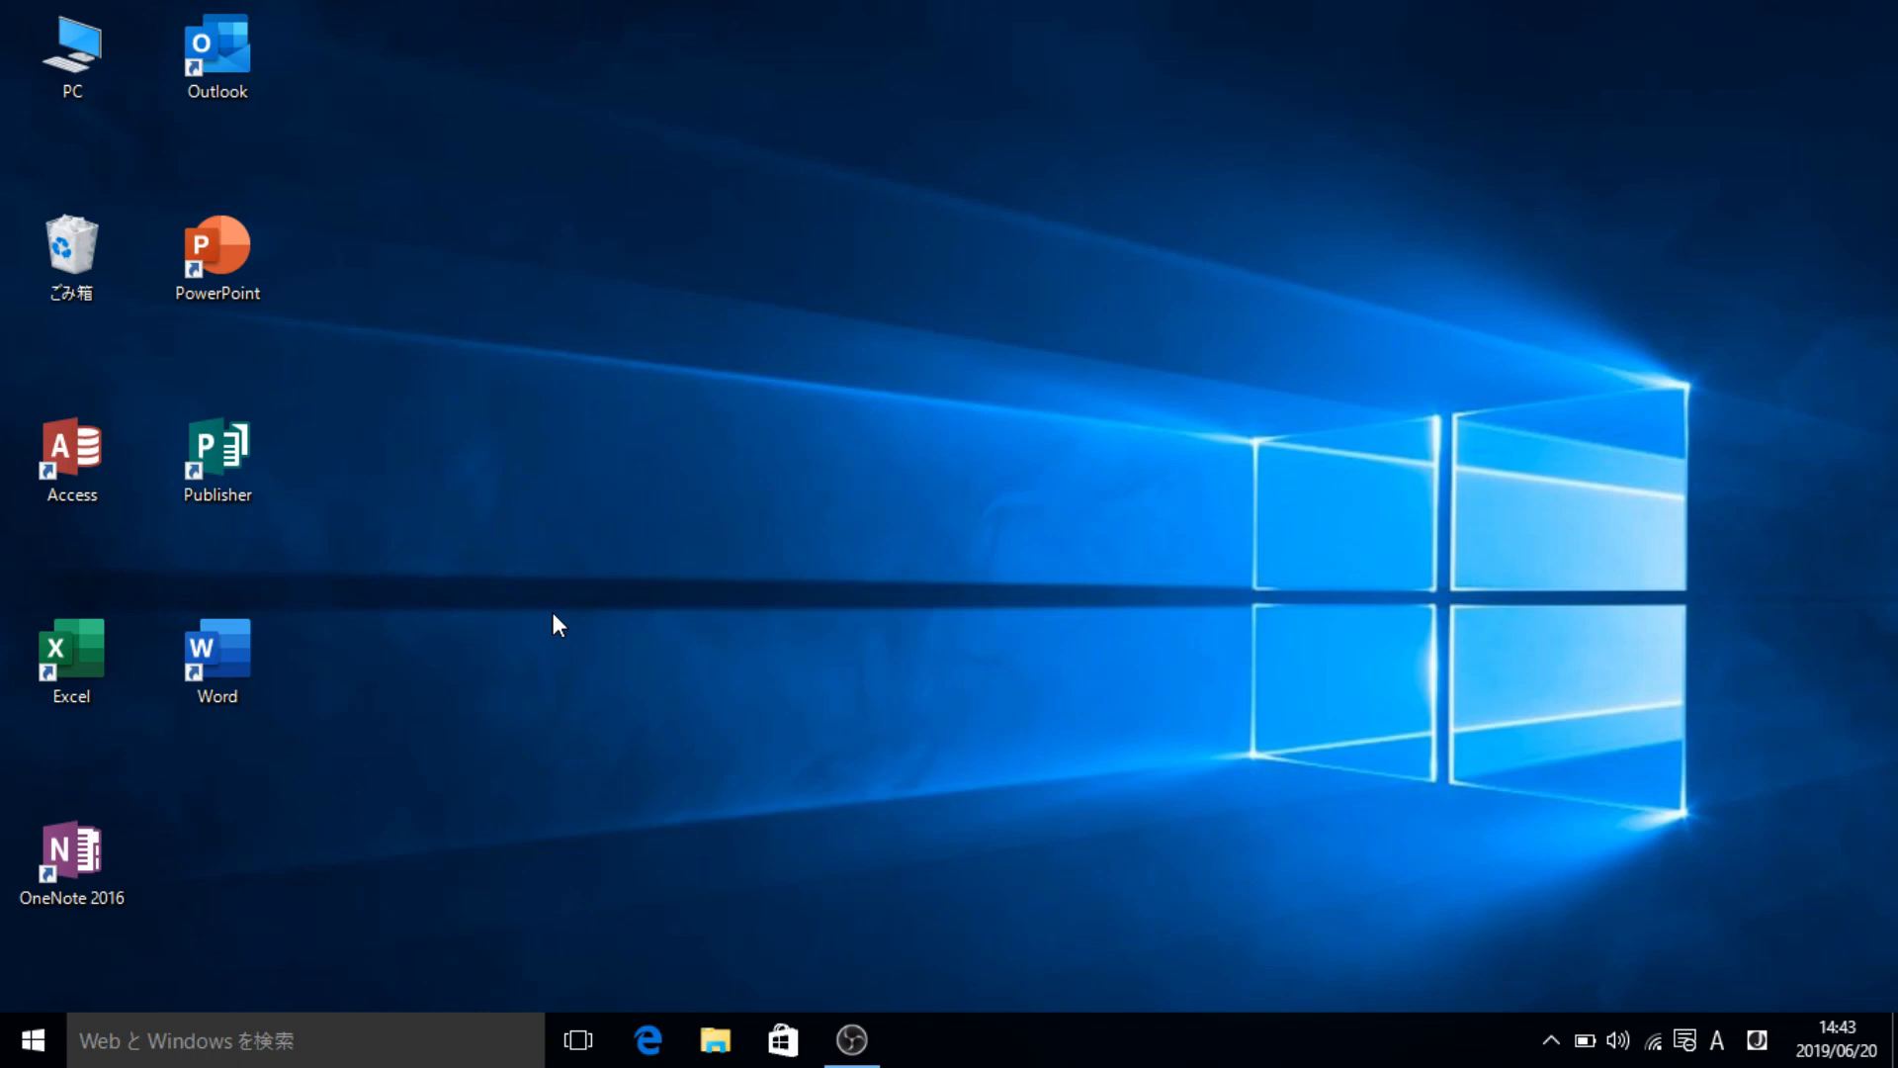
- Open Word and create a blank document
{"action": "double_click", "coordinate": [235, 641]}
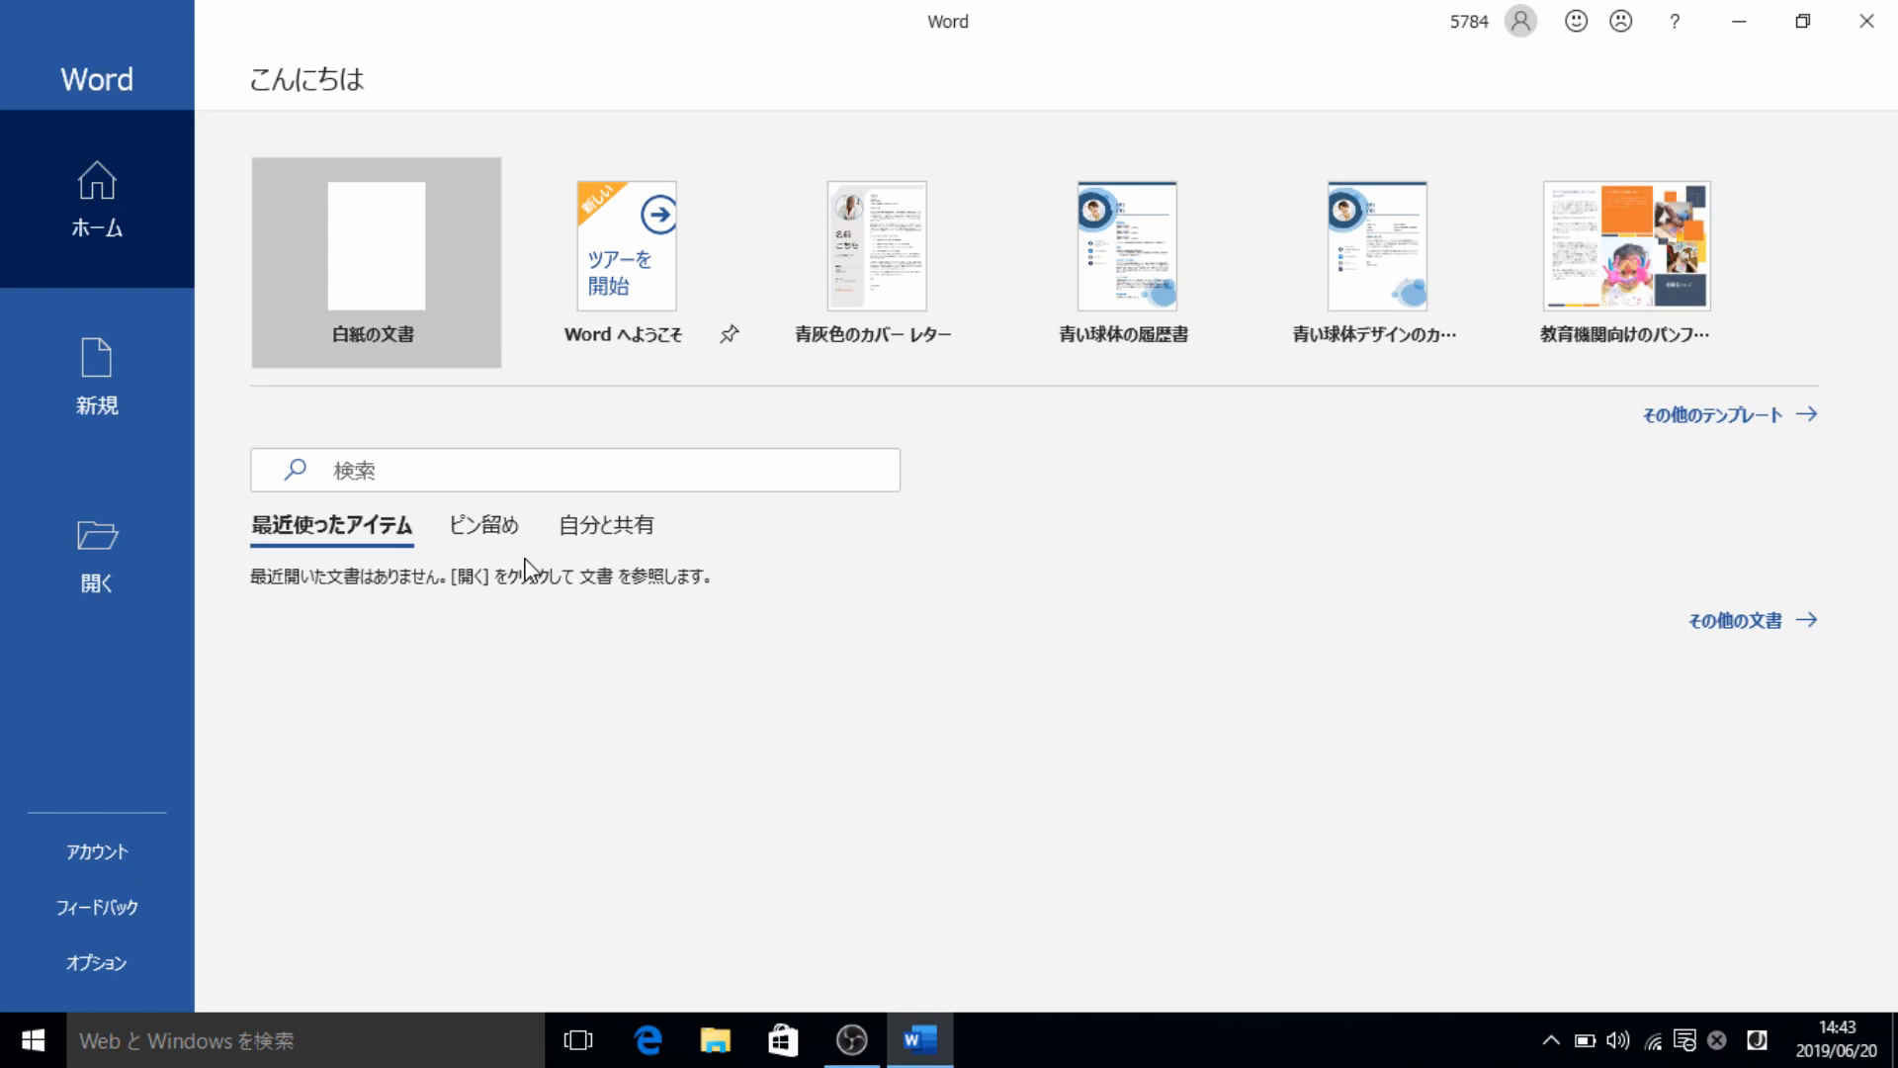
{"action": "left_click", "coordinate": [412, 264]}
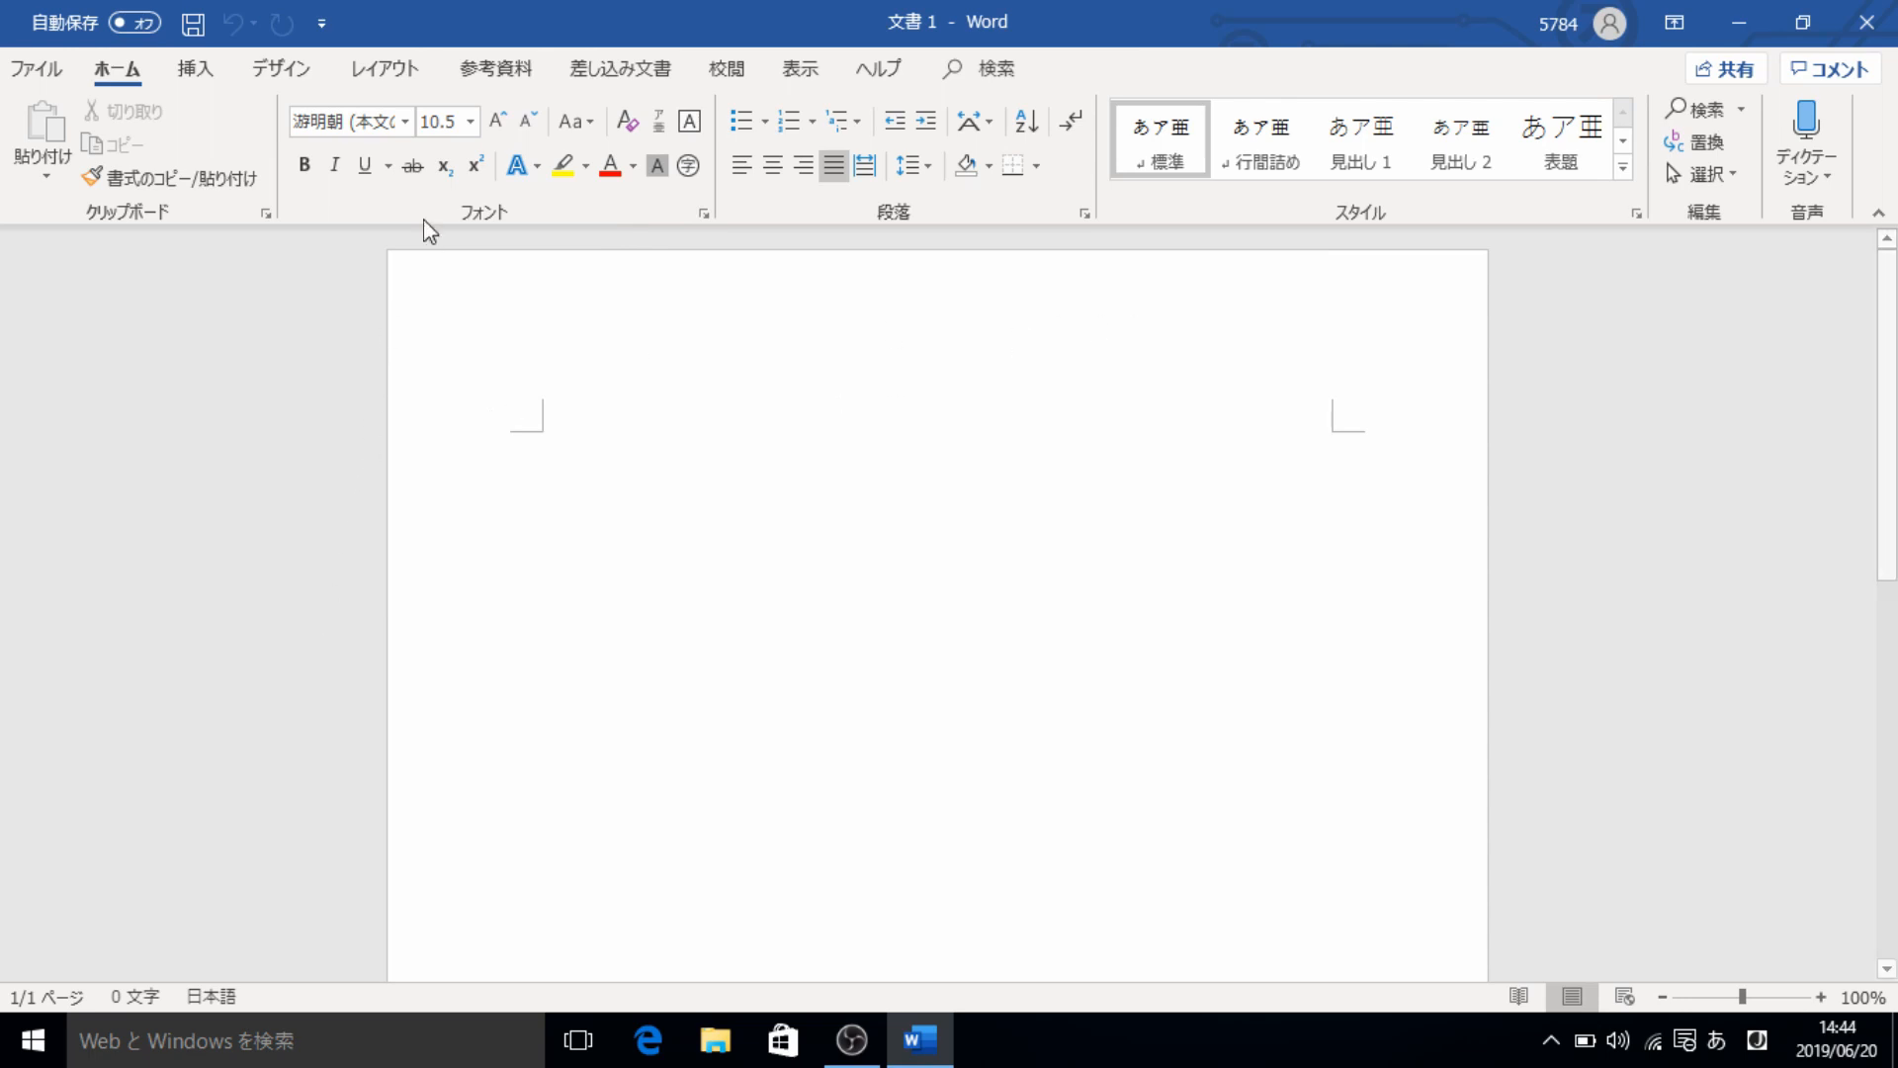
- Set custom top and bottom page margins of 25.4 mm
{"action": "left_click", "coordinate": [382, 77]}
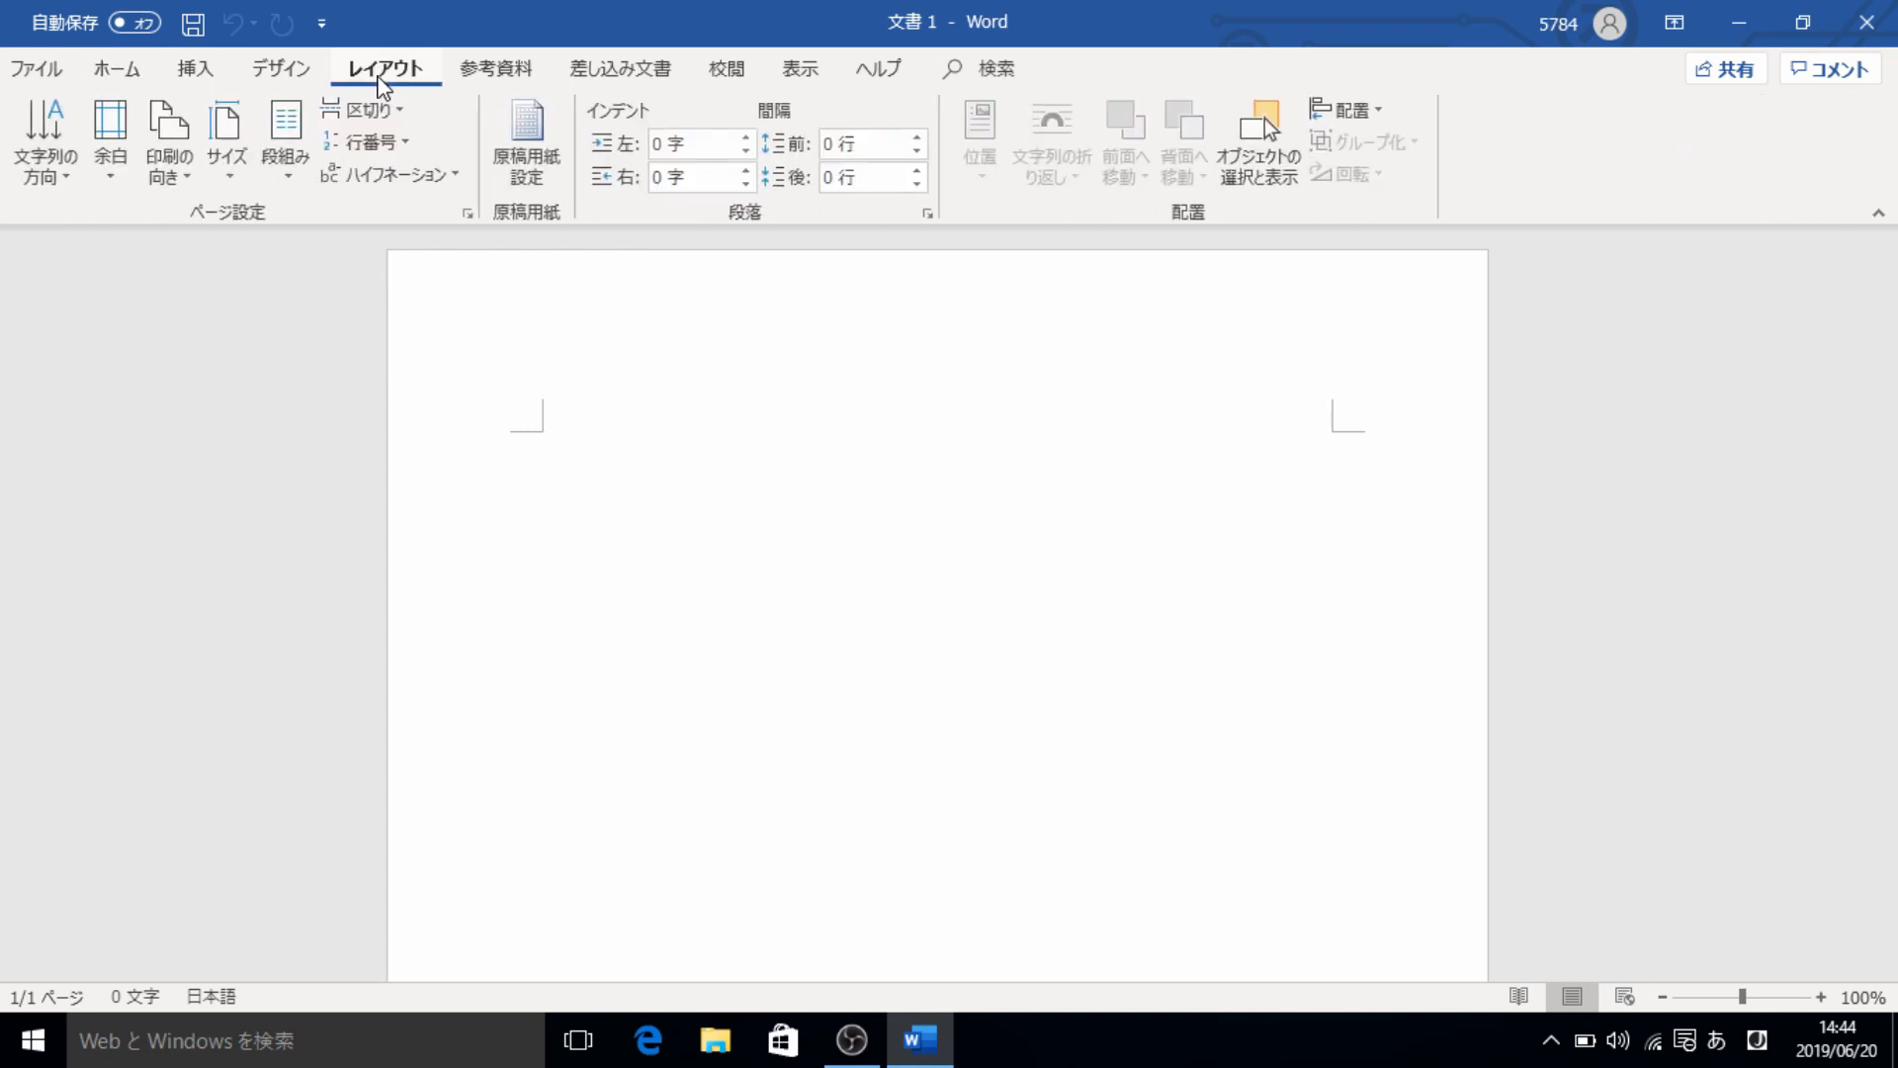
{"action": "left_click", "coordinate": [121, 132]}
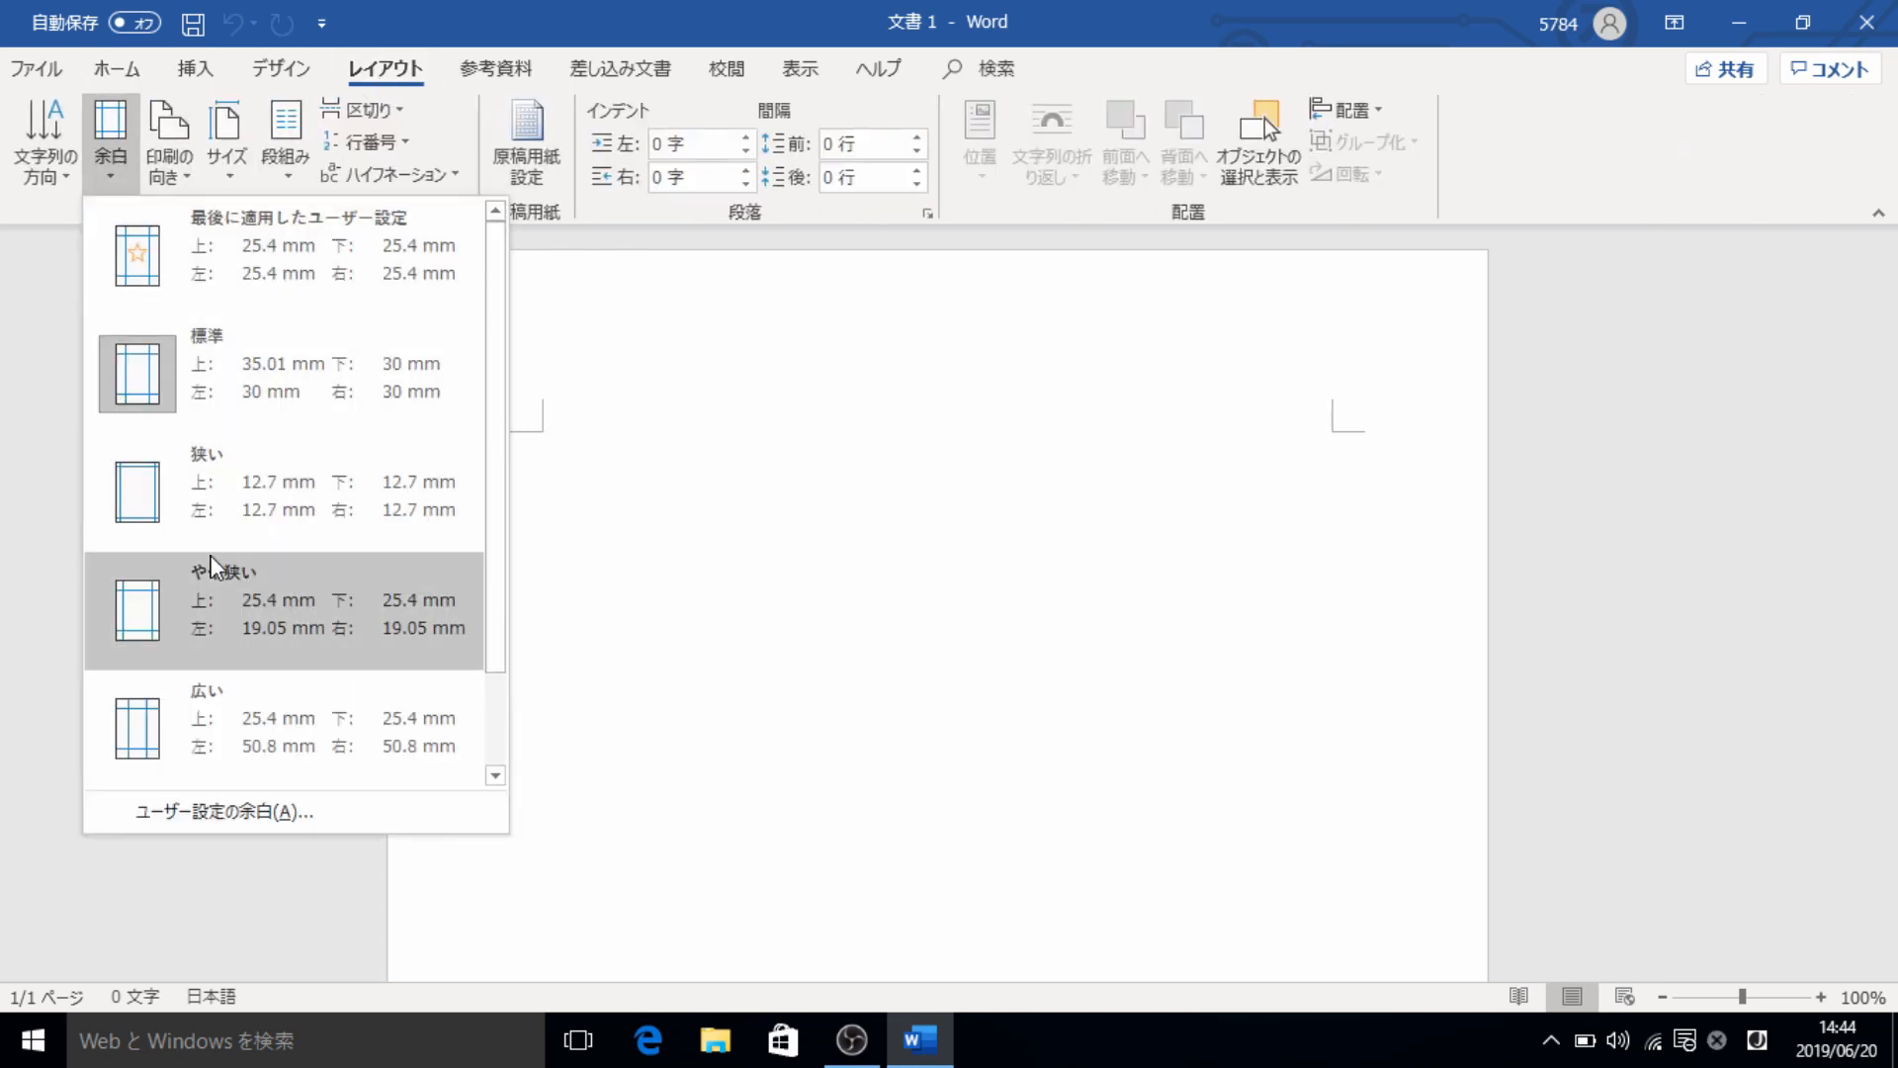
{"action": "left_click", "coordinate": [222, 812]}
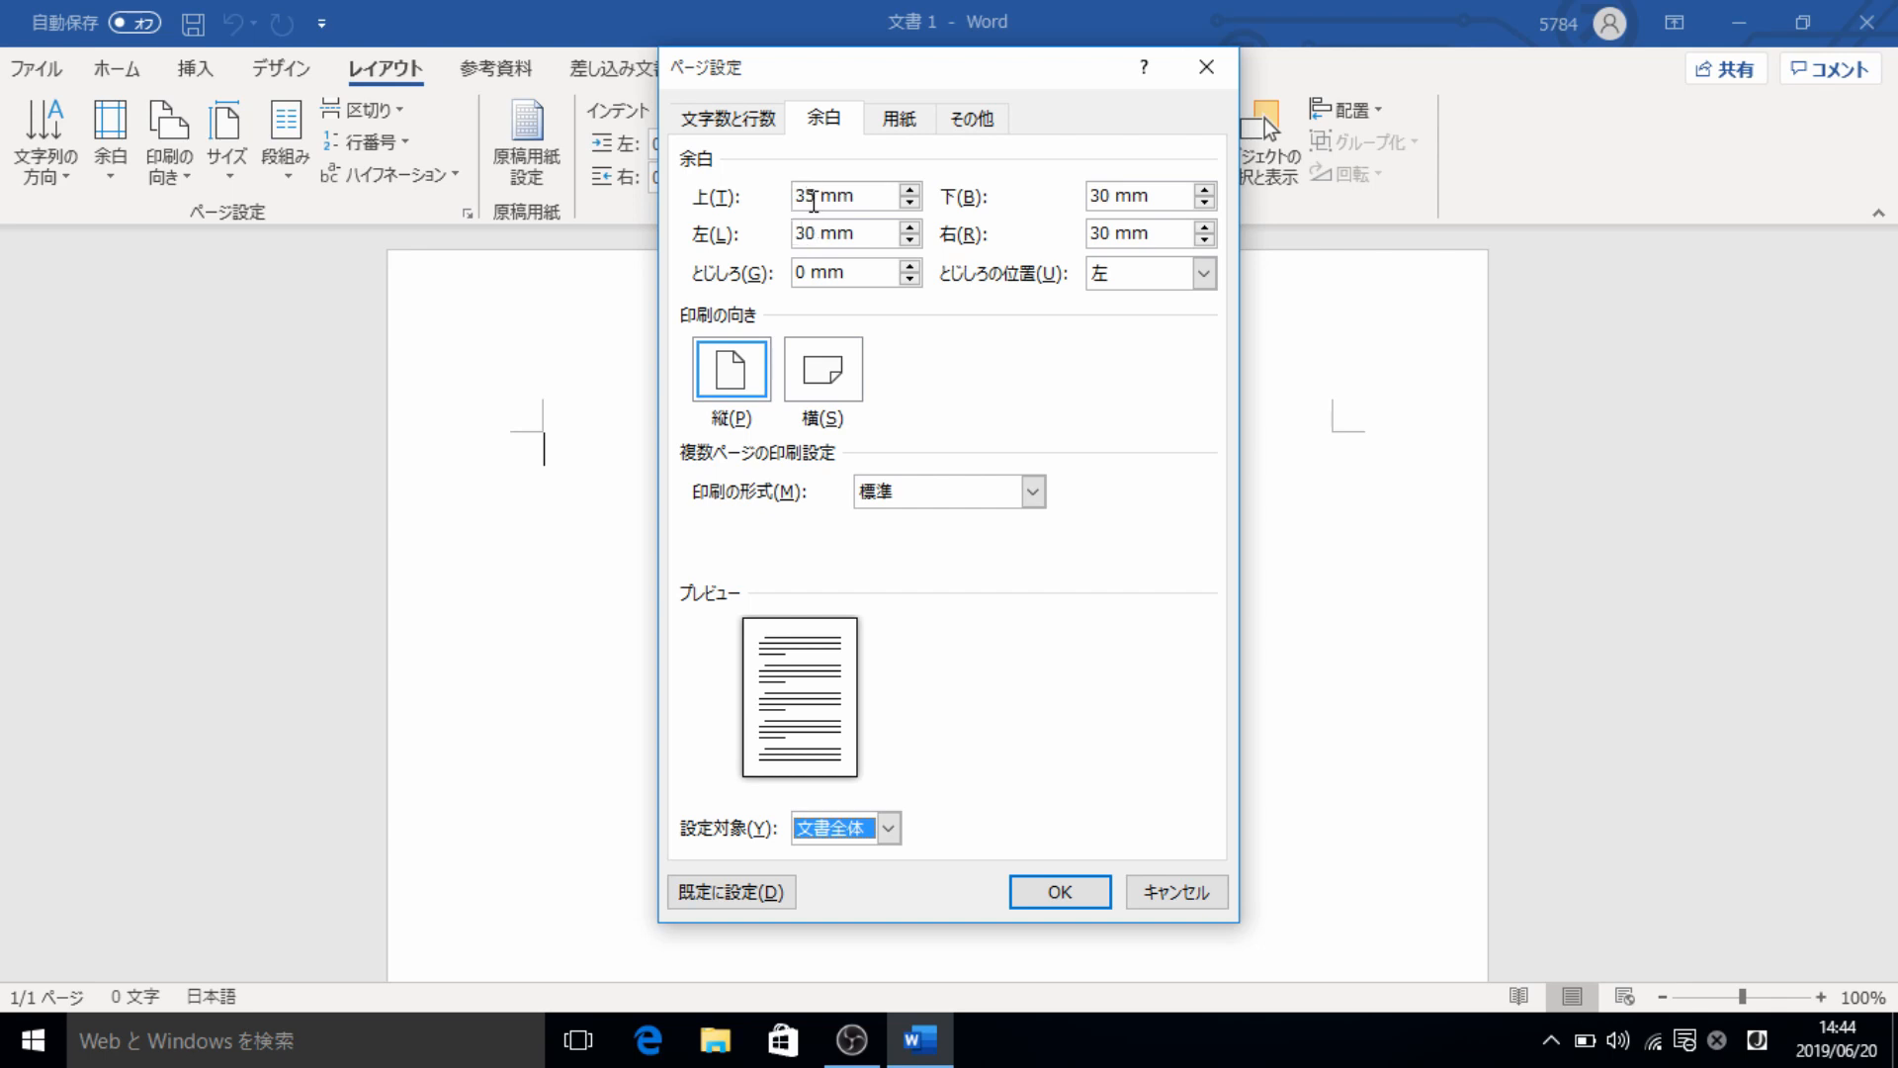
{"action": "double_click", "coordinate": [813, 197]}
{"action": "key", "text": "BackSpace"}
{"action": "key", "text": "Zenkaku_Hankaku"}
{"action": "type", "text": "25.4"}
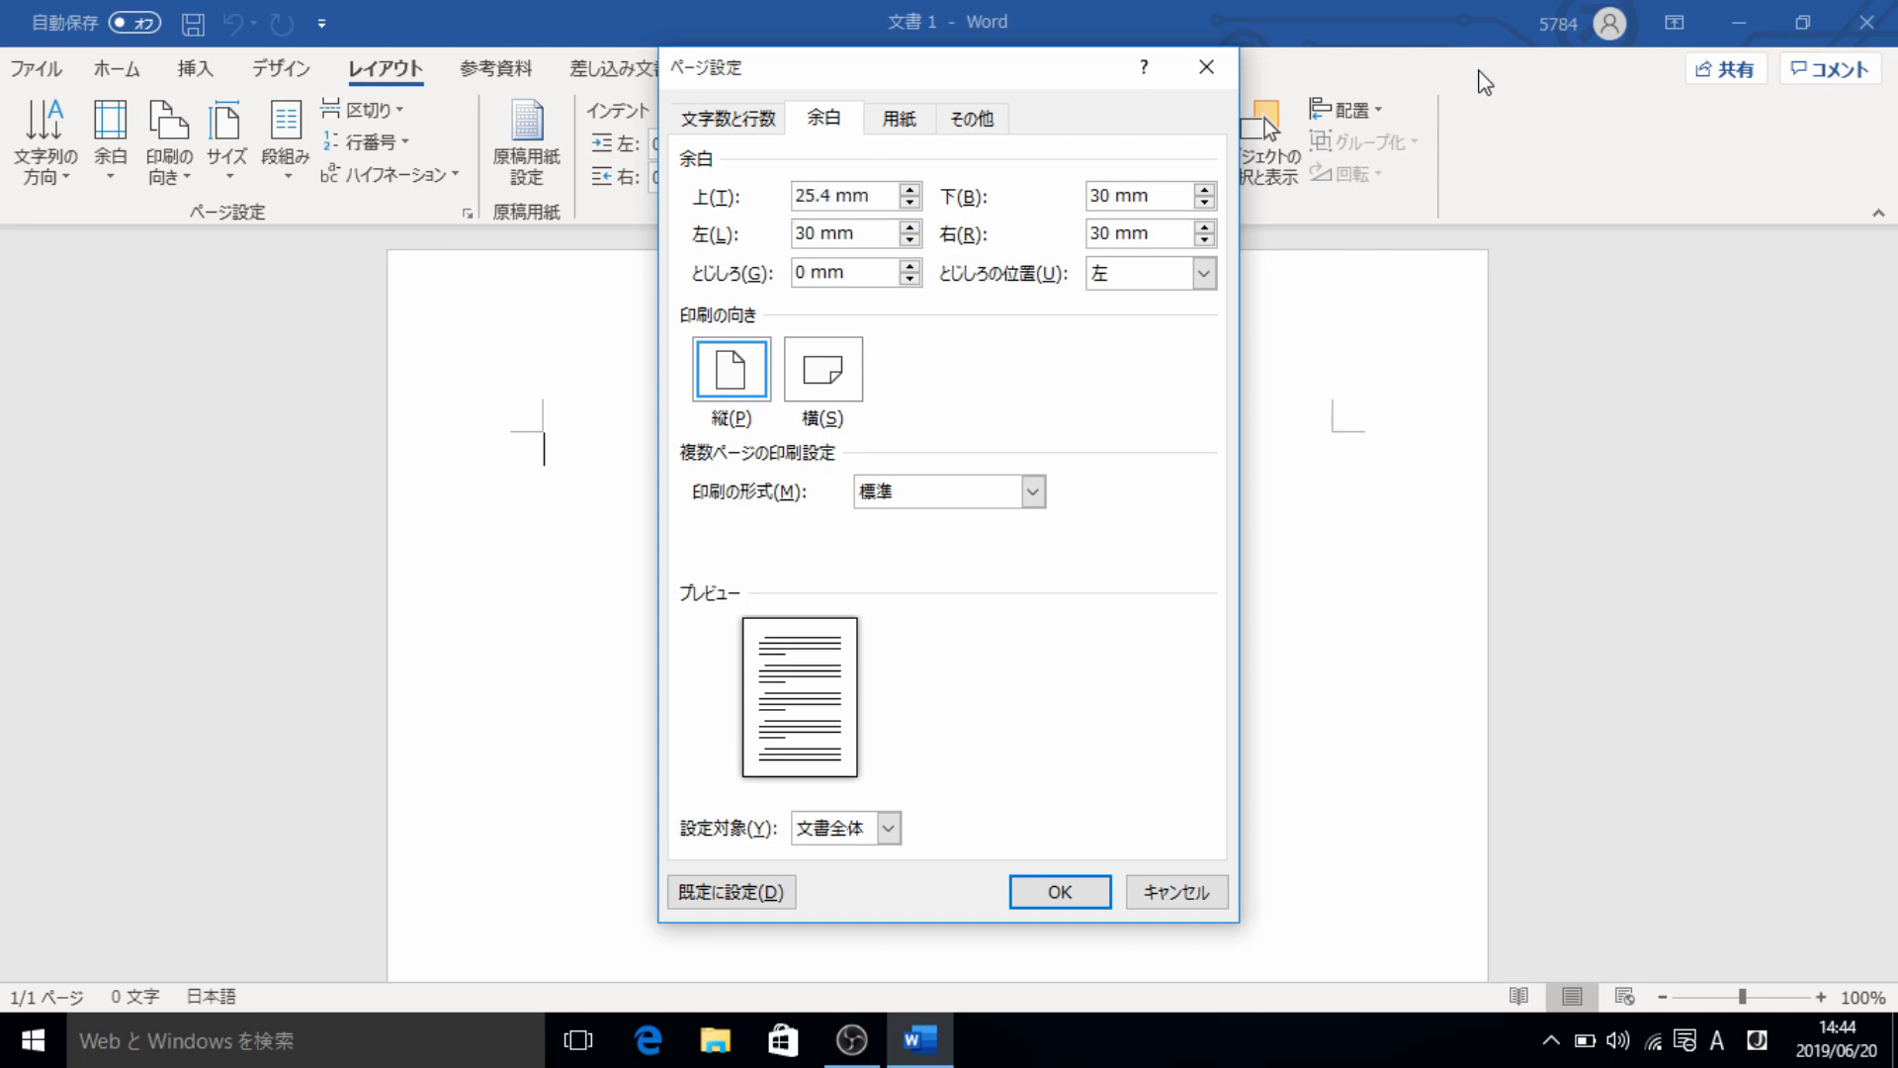
{"action": "double_click", "coordinate": [1100, 196]}
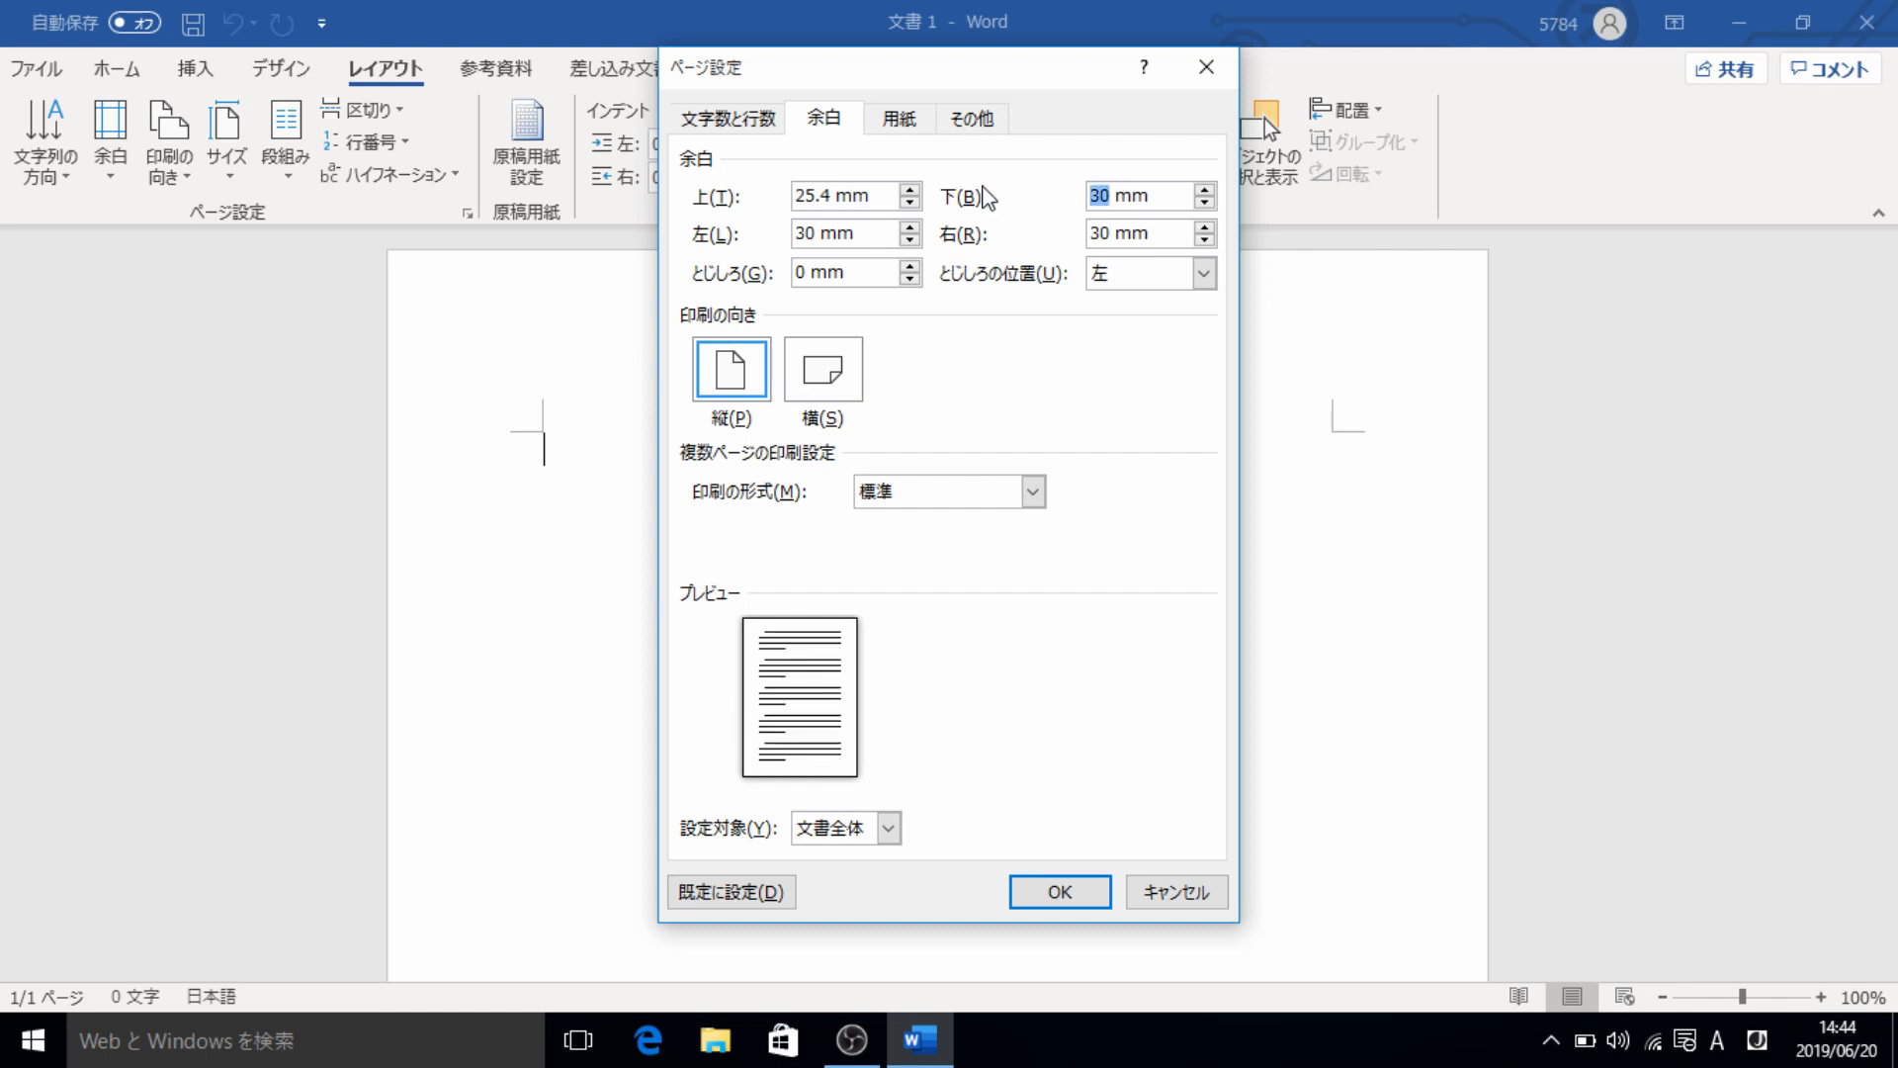
{"action": "type", "text": "25.4"}
- Set the left and right page margins to 25.4 mm and apply the page setup
{"action": "double_click", "coordinate": [807, 233]}
{"action": "type", "text": "25.4"}
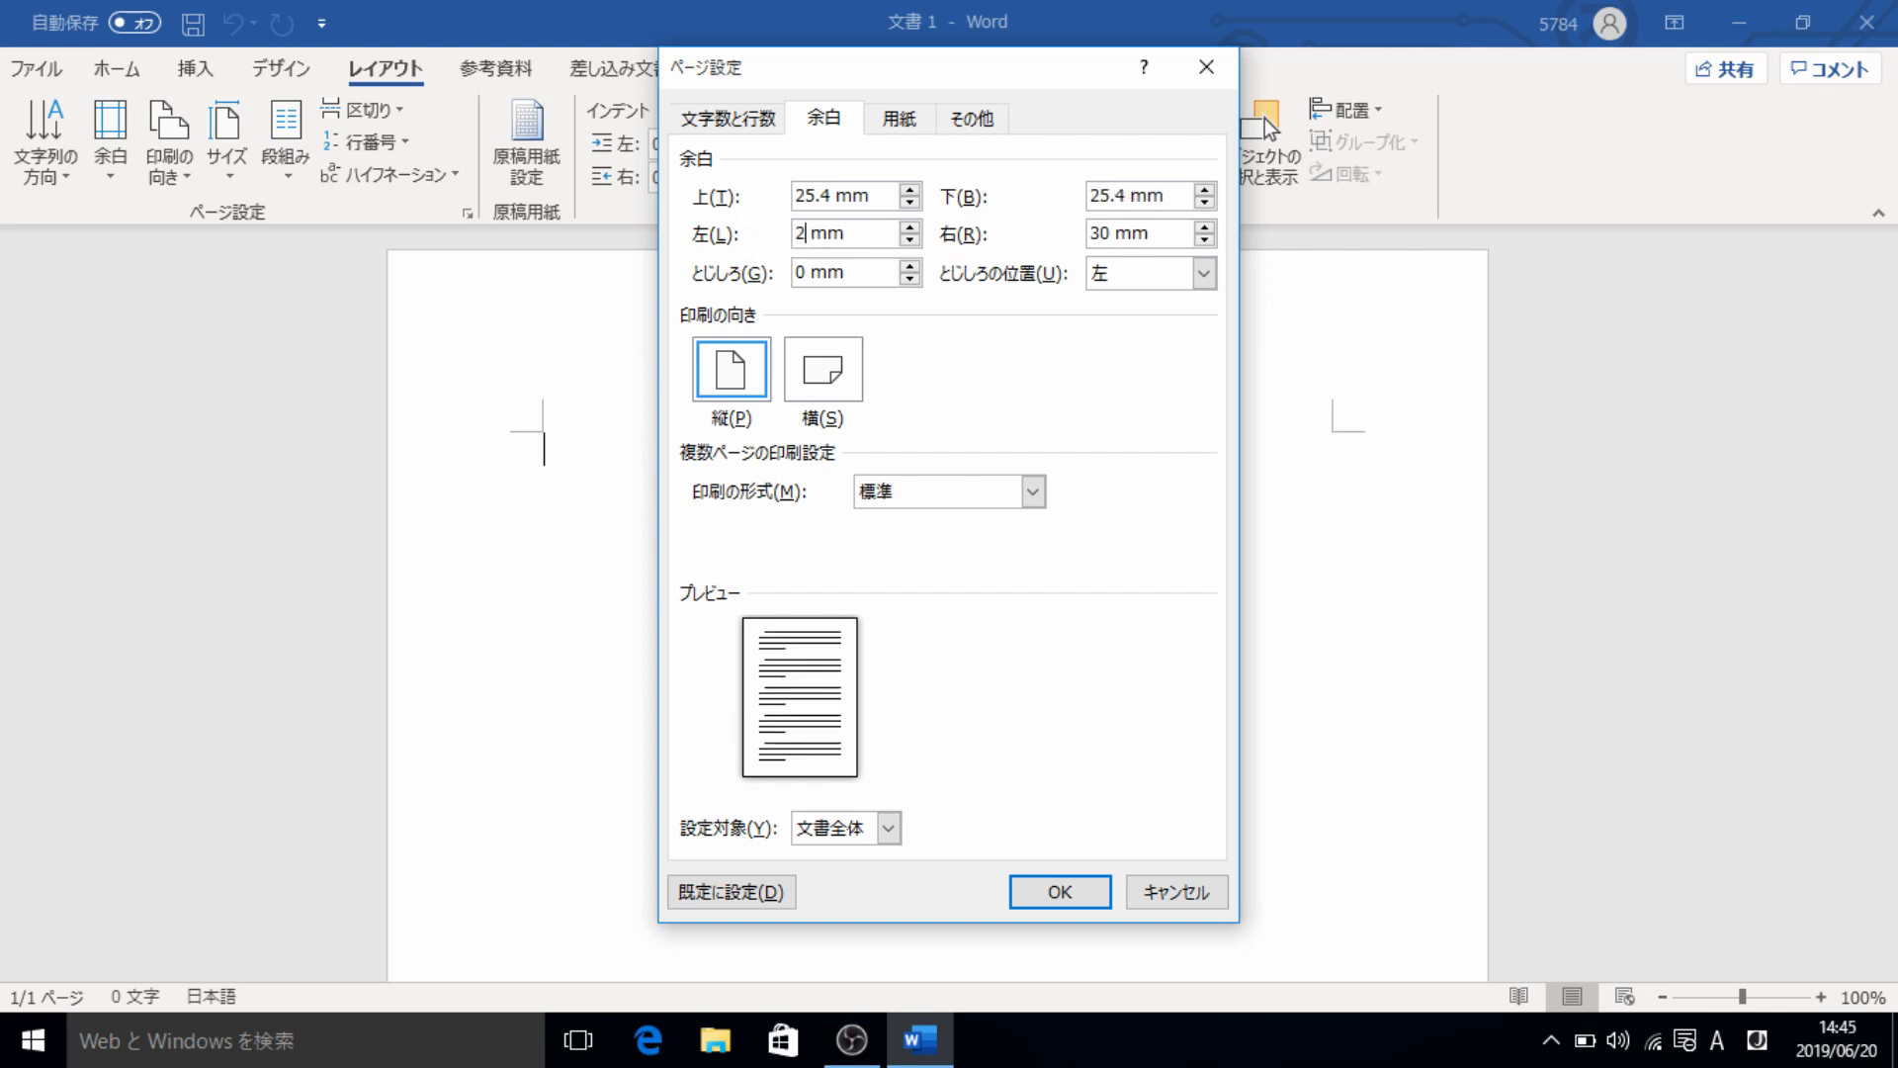
{"action": "double_click", "coordinate": [1096, 233]}
{"action": "type", "text": "3"}
{"action": "key", "text": "BackSpace"}
{"action": "type", "text": "25.4"}
{"action": "left_click", "coordinate": [1087, 890]}
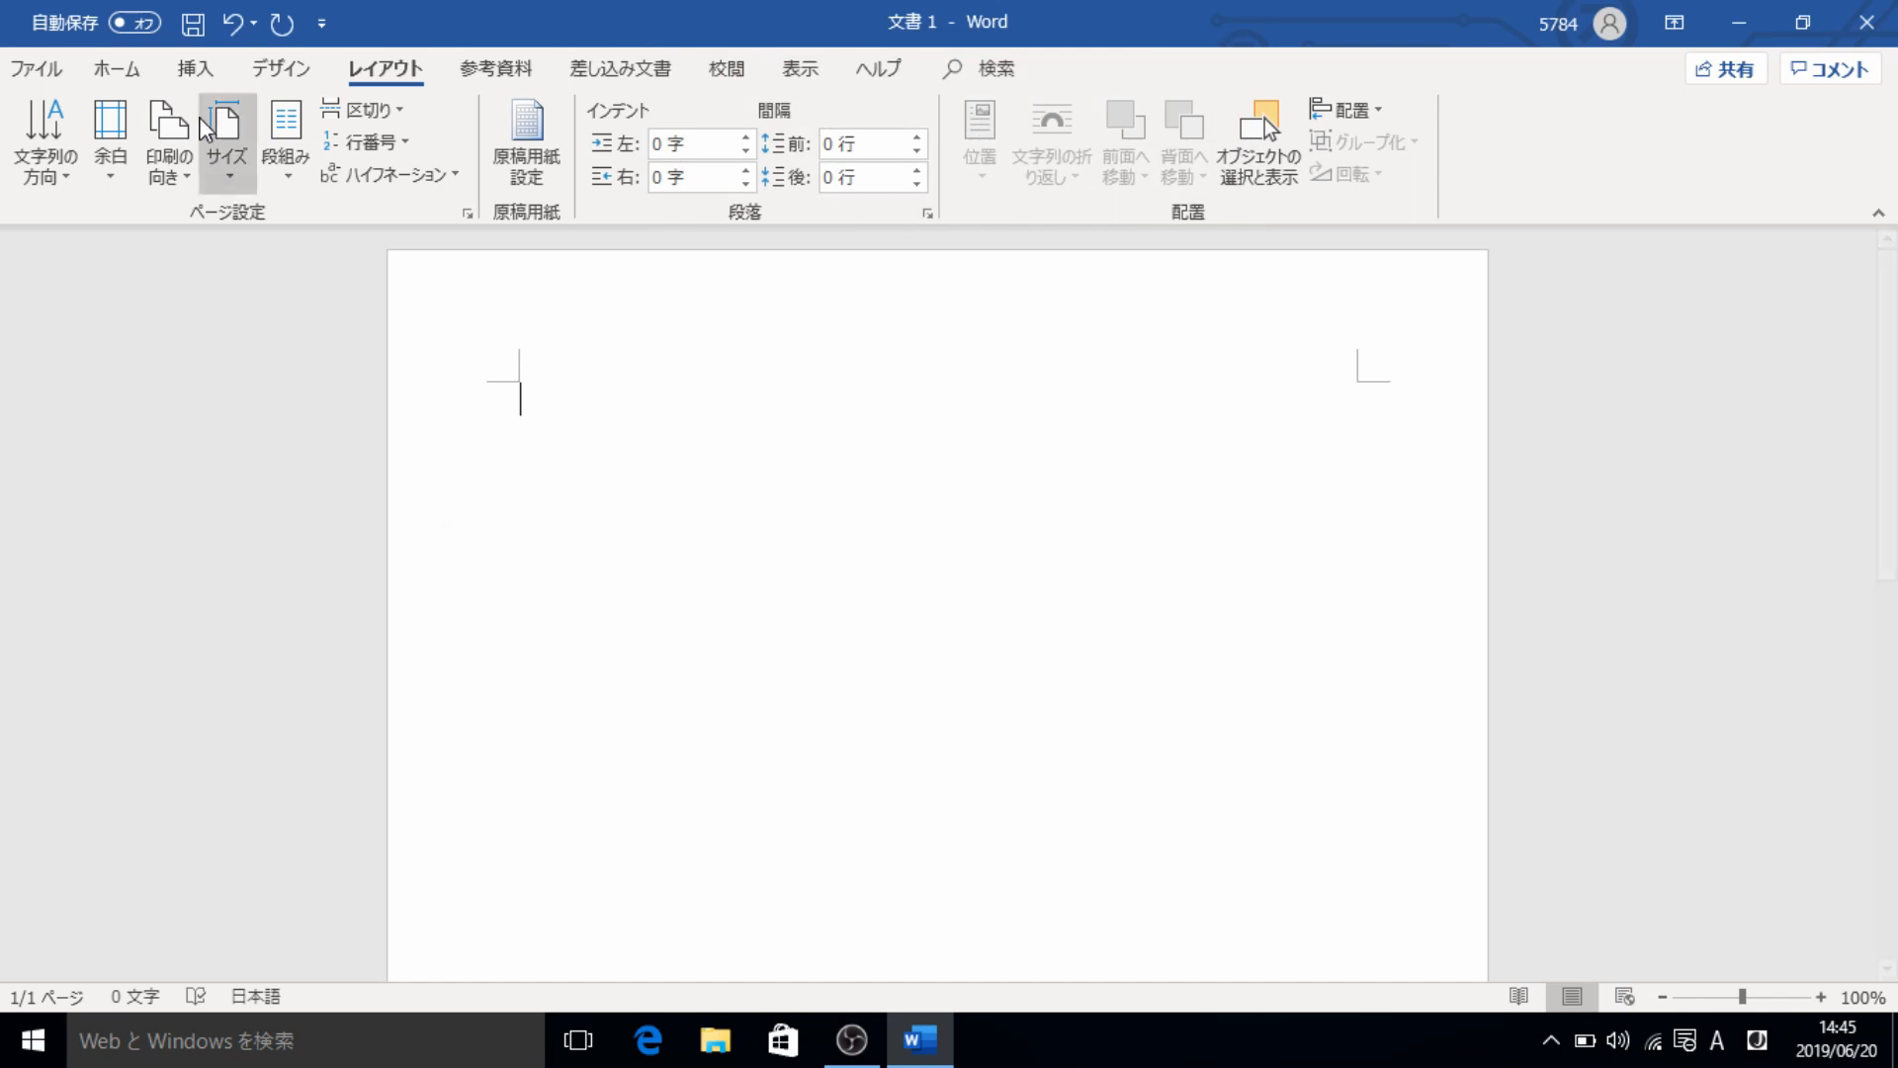
- Insert the built-in blank header (空白) and right-align its placeholder text
{"action": "left_click", "coordinate": [188, 76]}
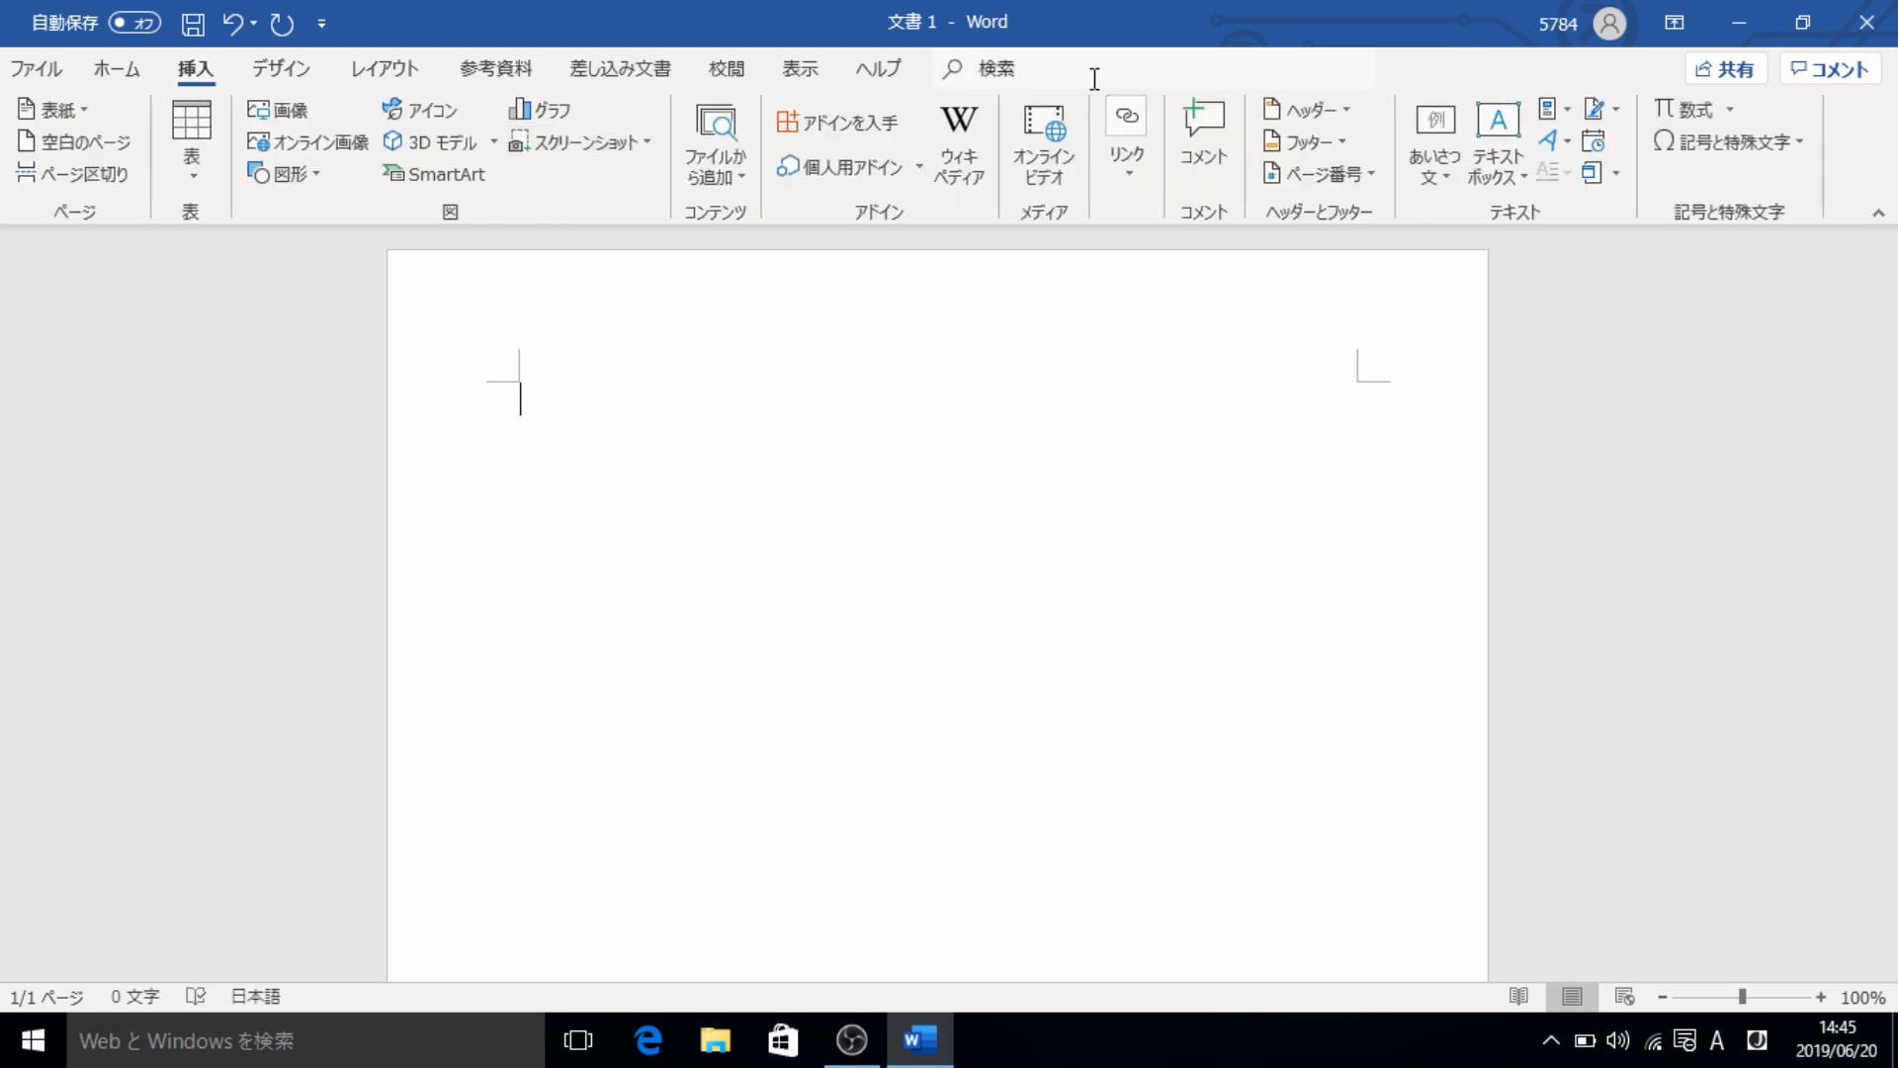
{"action": "left_click", "coordinate": [1303, 111]}
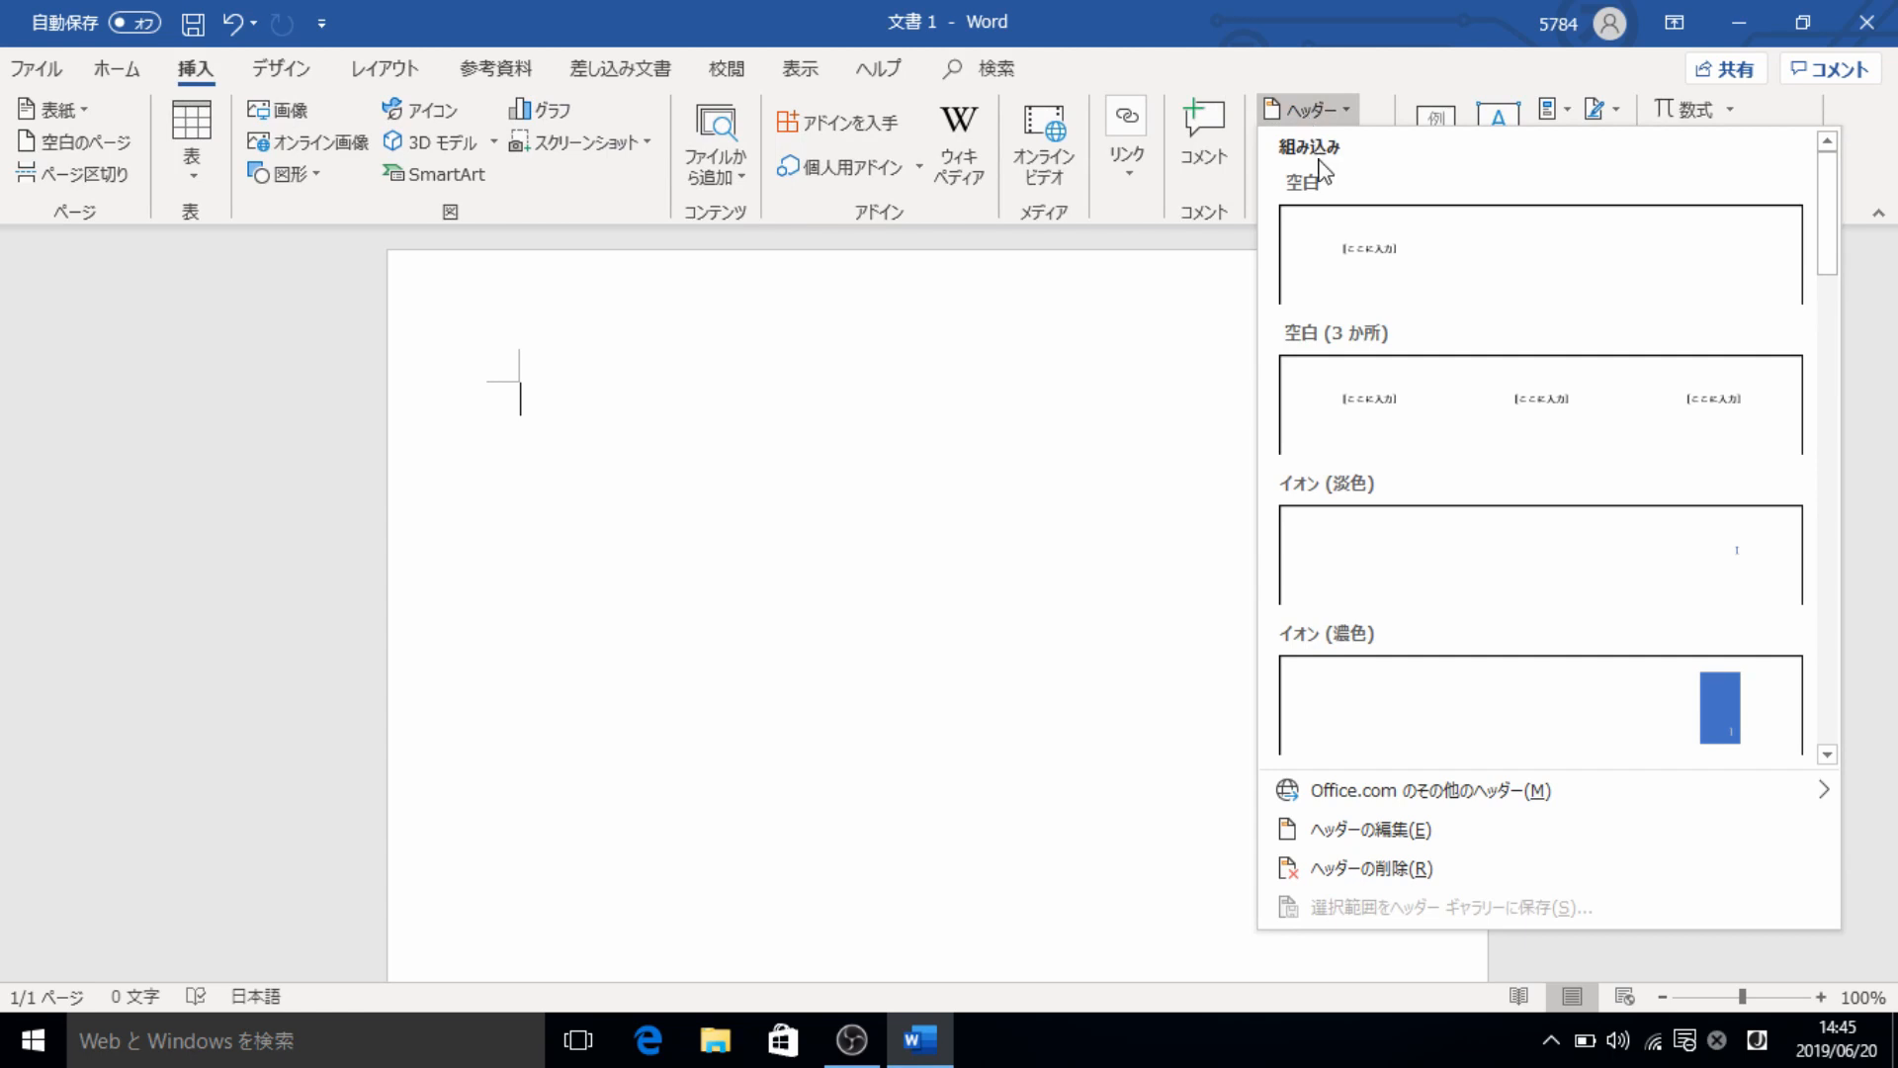
{"action": "left_click", "coordinate": [1349, 225]}
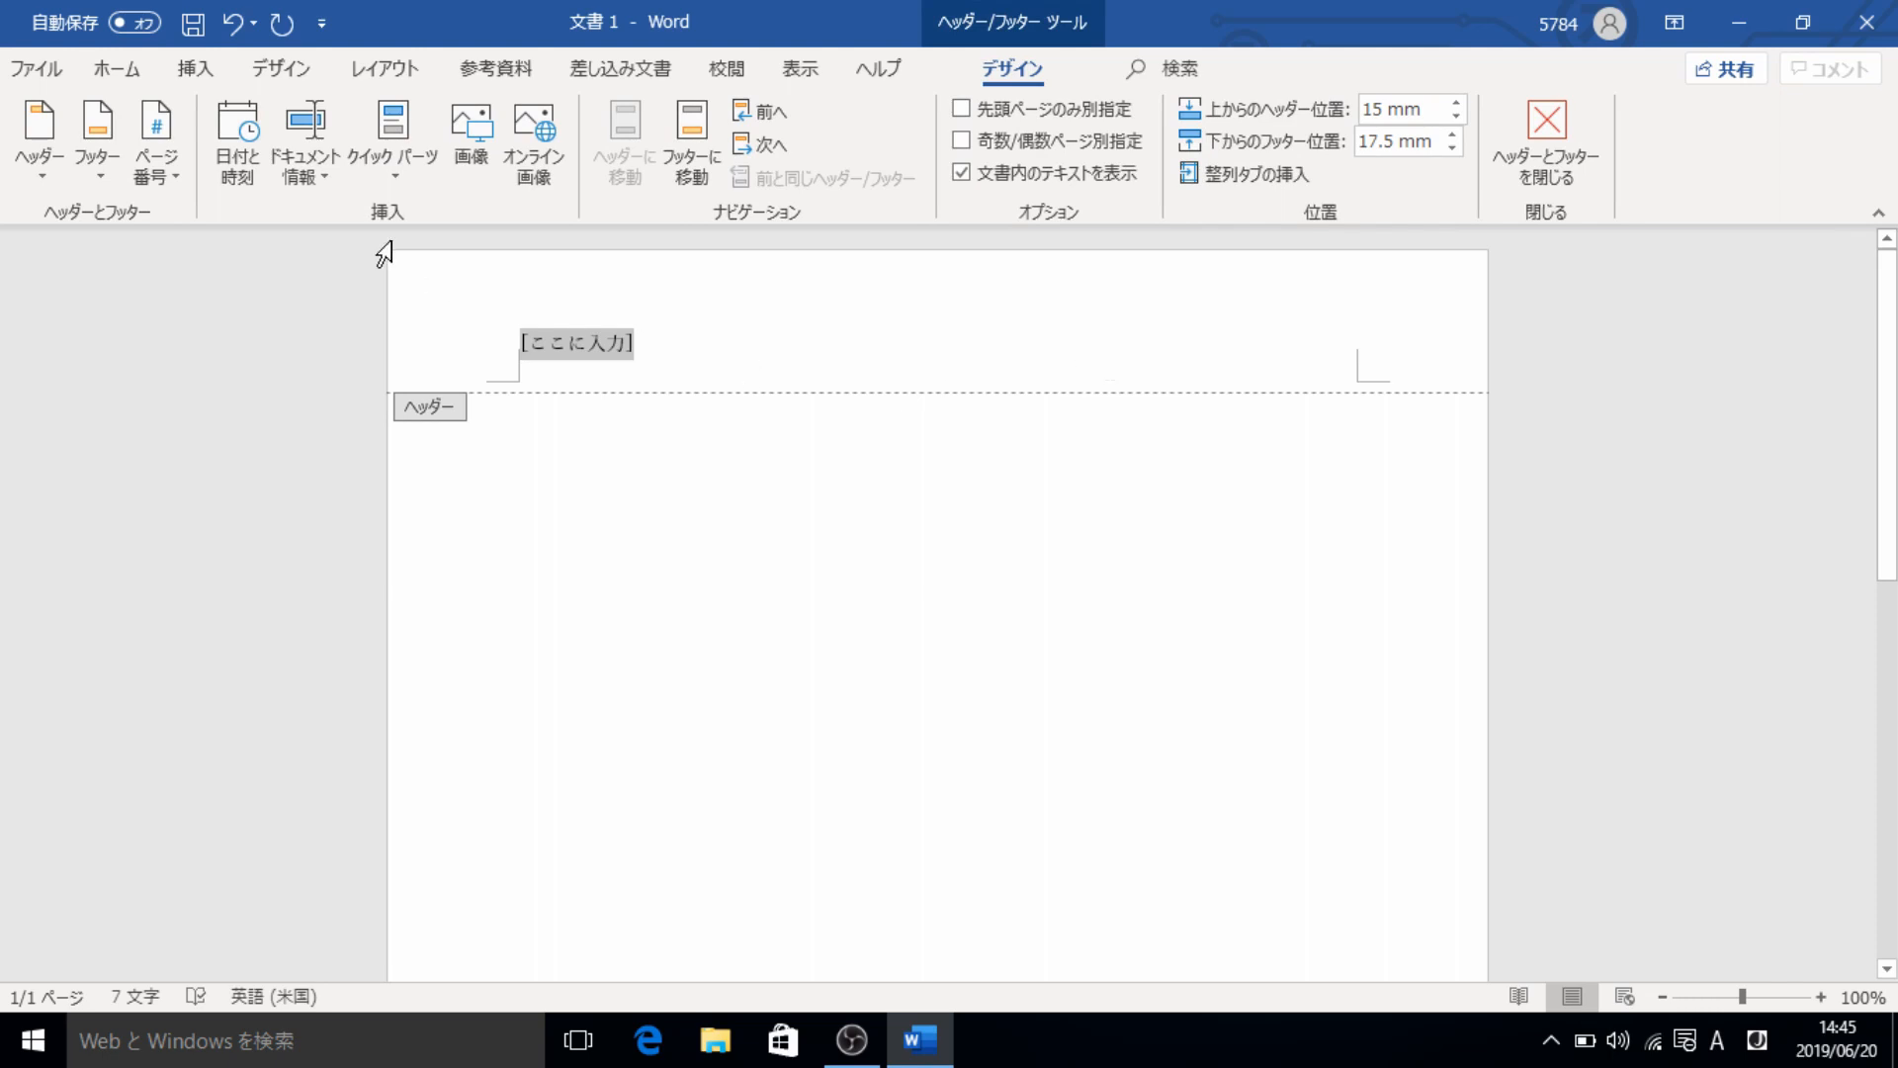
{"action": "scroll", "coordinate": [271, 77], "scroll_direction": "down", "scroll_amount": 1}
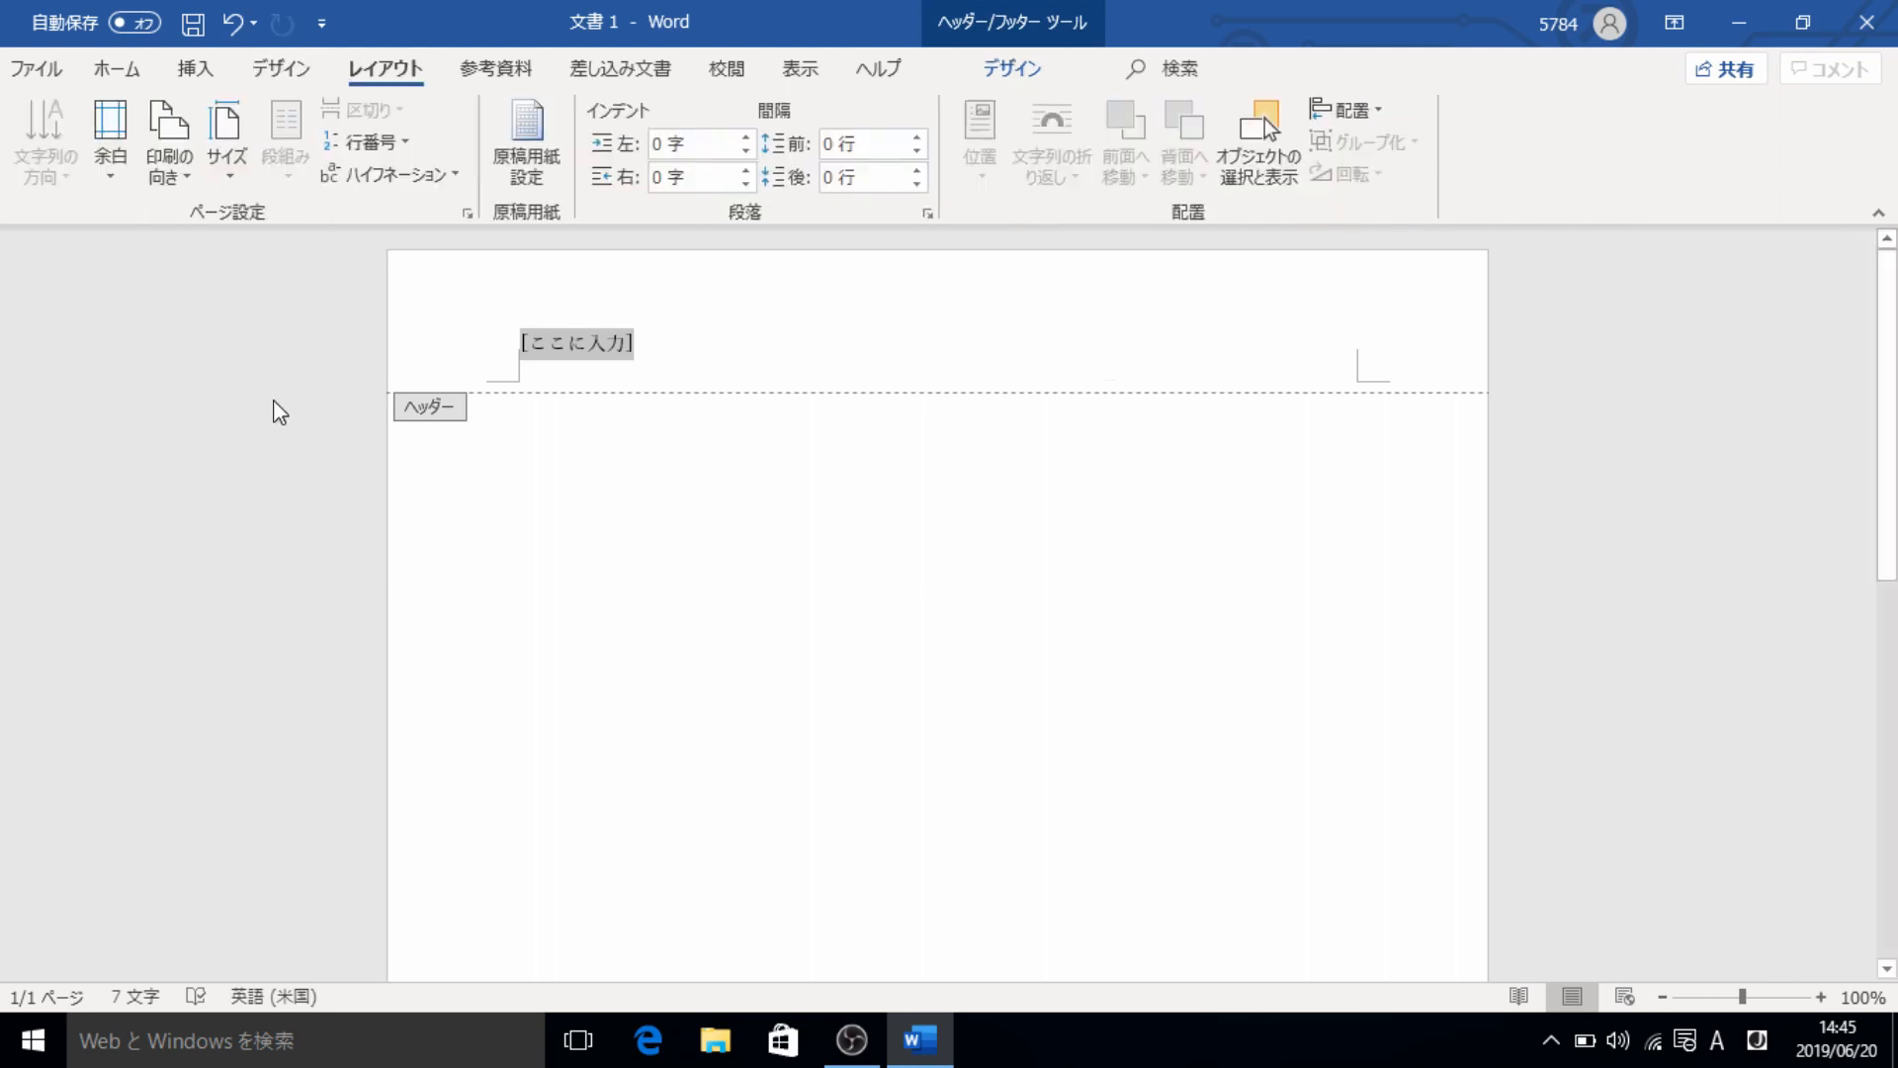
{"action": "left_click", "coordinate": [124, 69]}
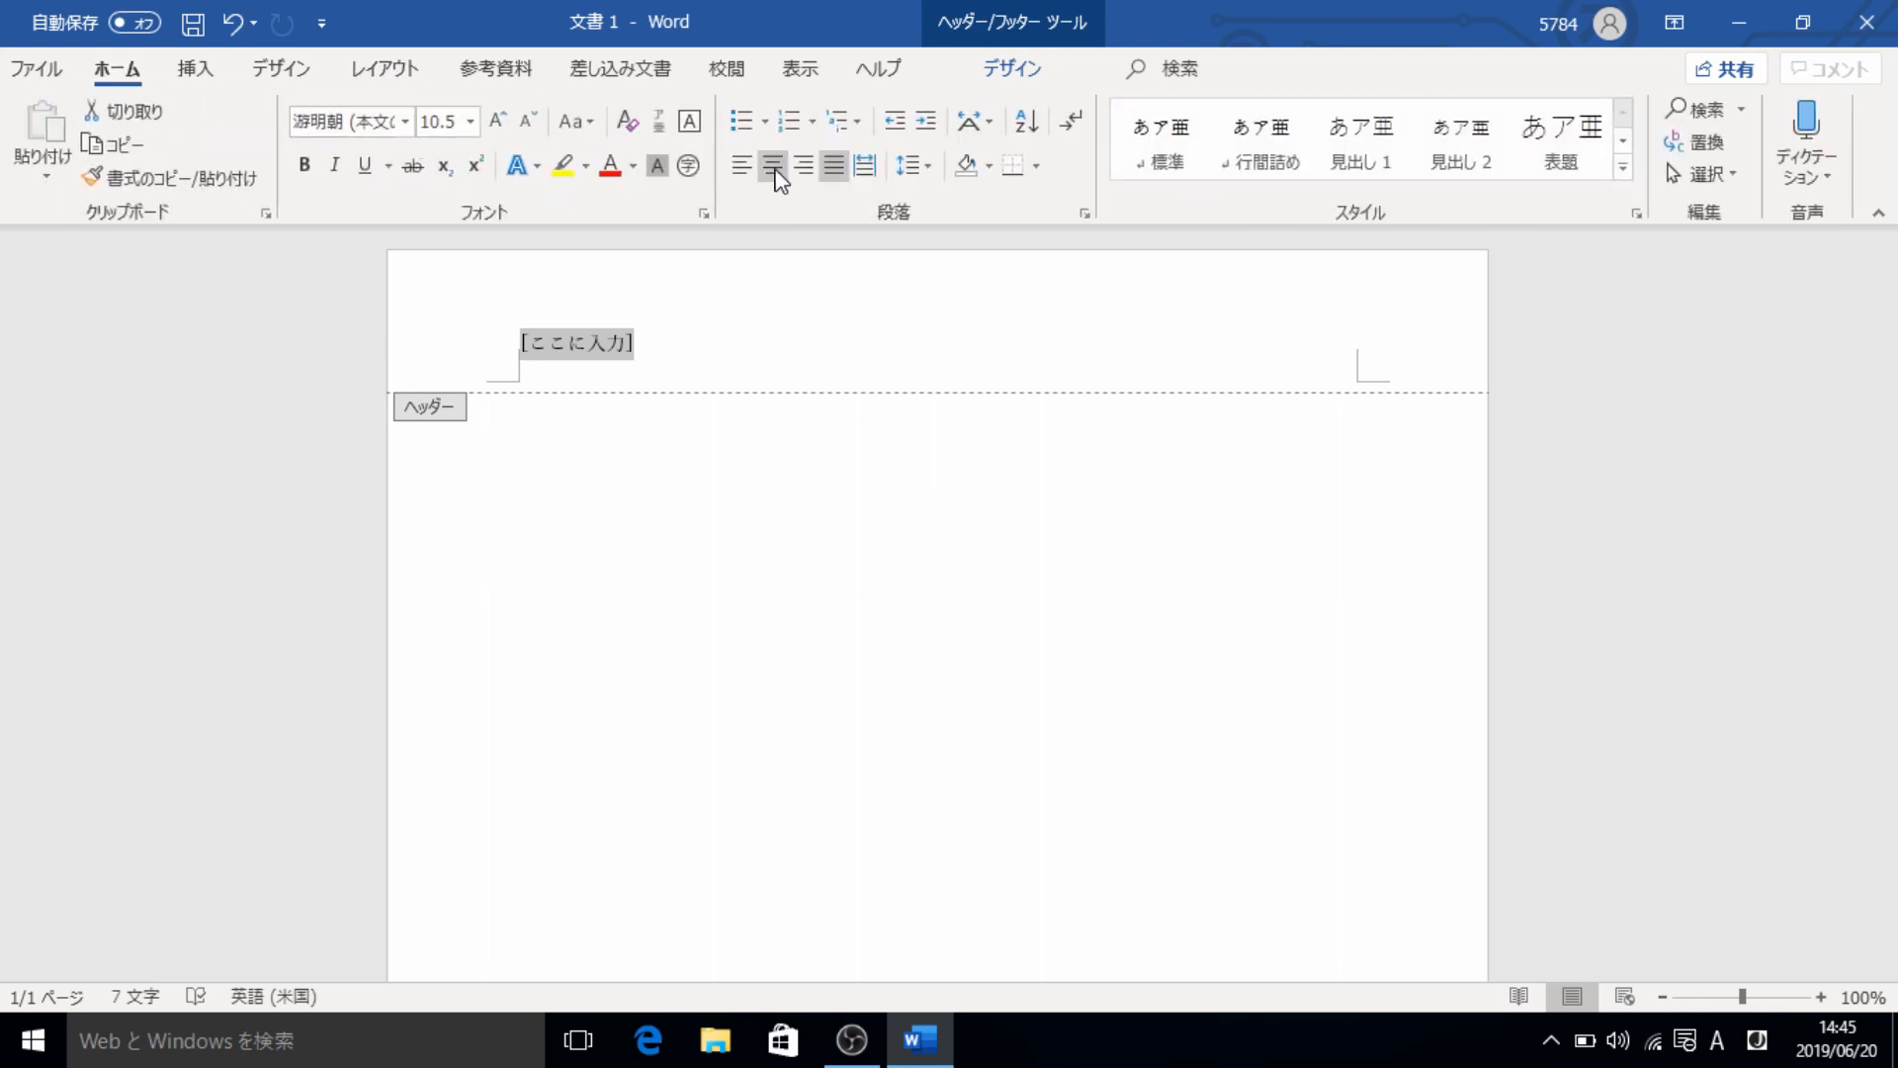
{"action": "left_click", "coordinate": [805, 166]}
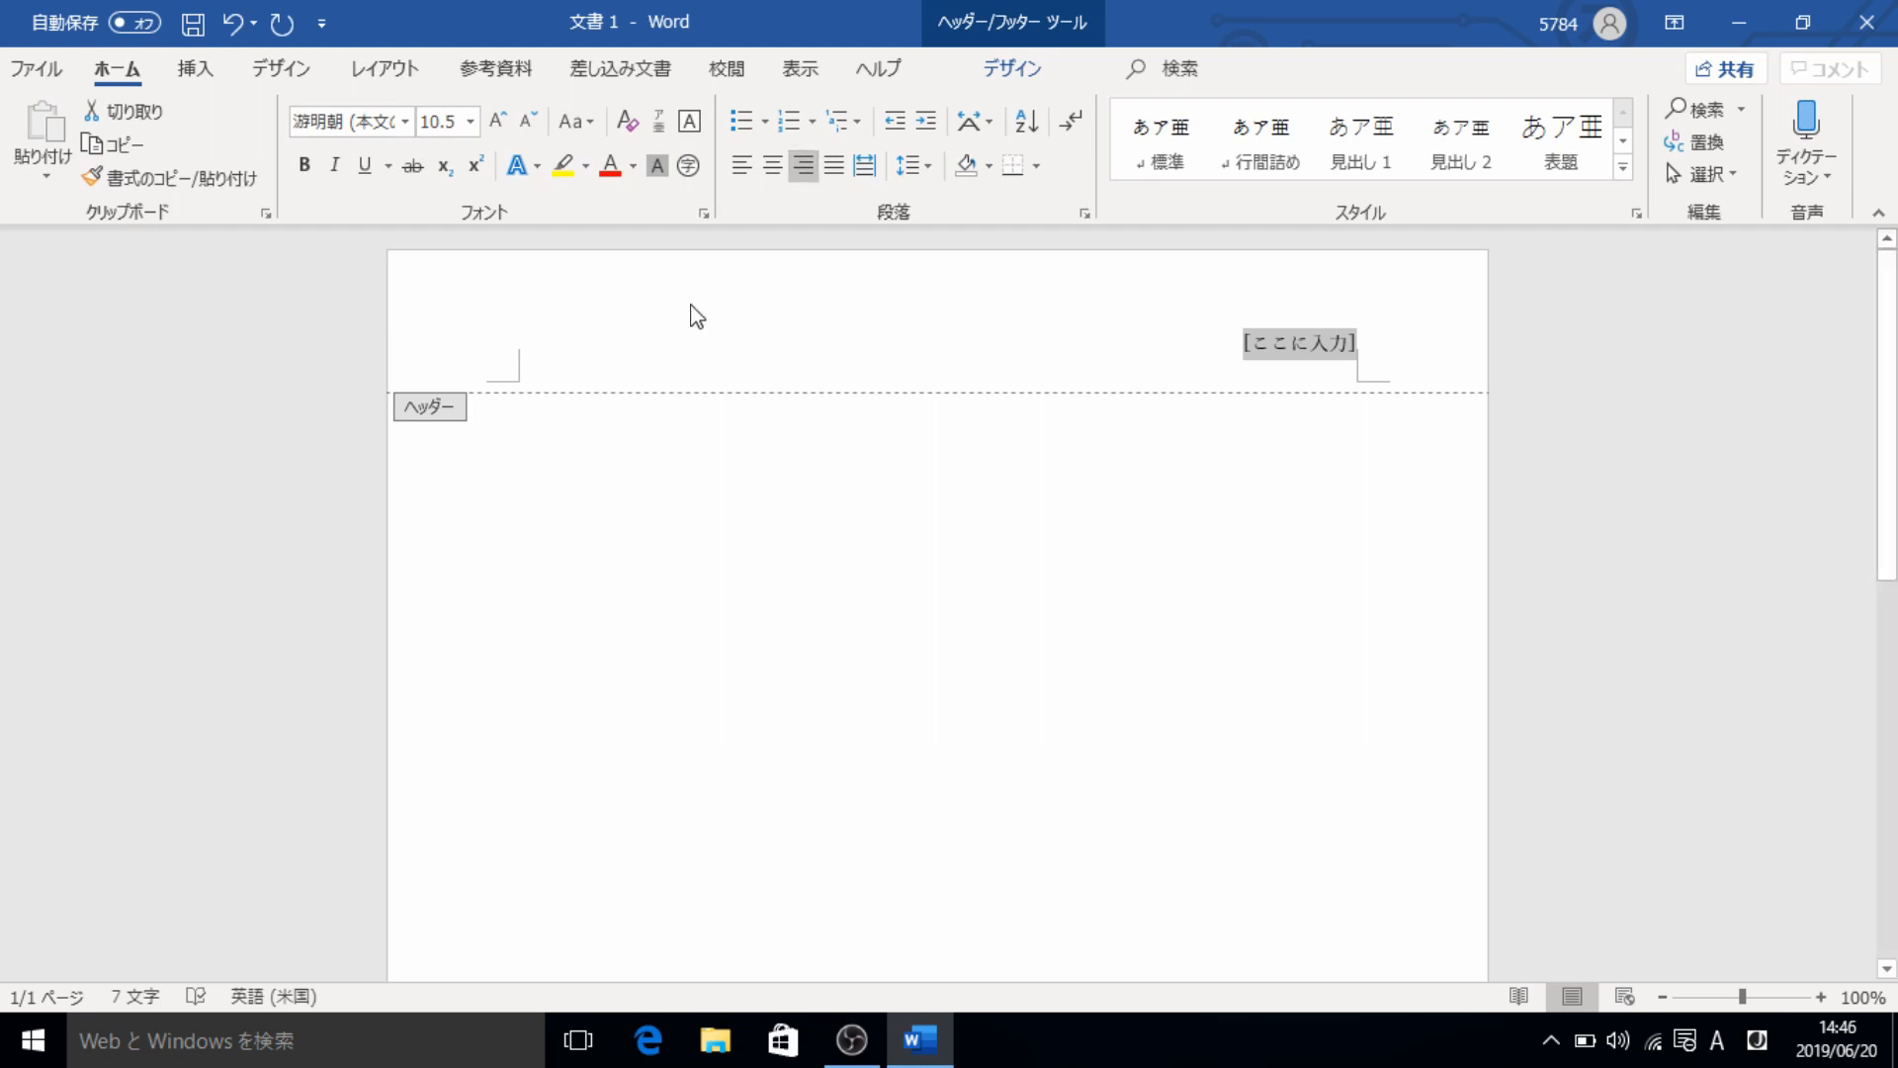
- Format the header placeholder text in Times New Roman, size 12
{"action": "left_click", "coordinate": [404, 120]}
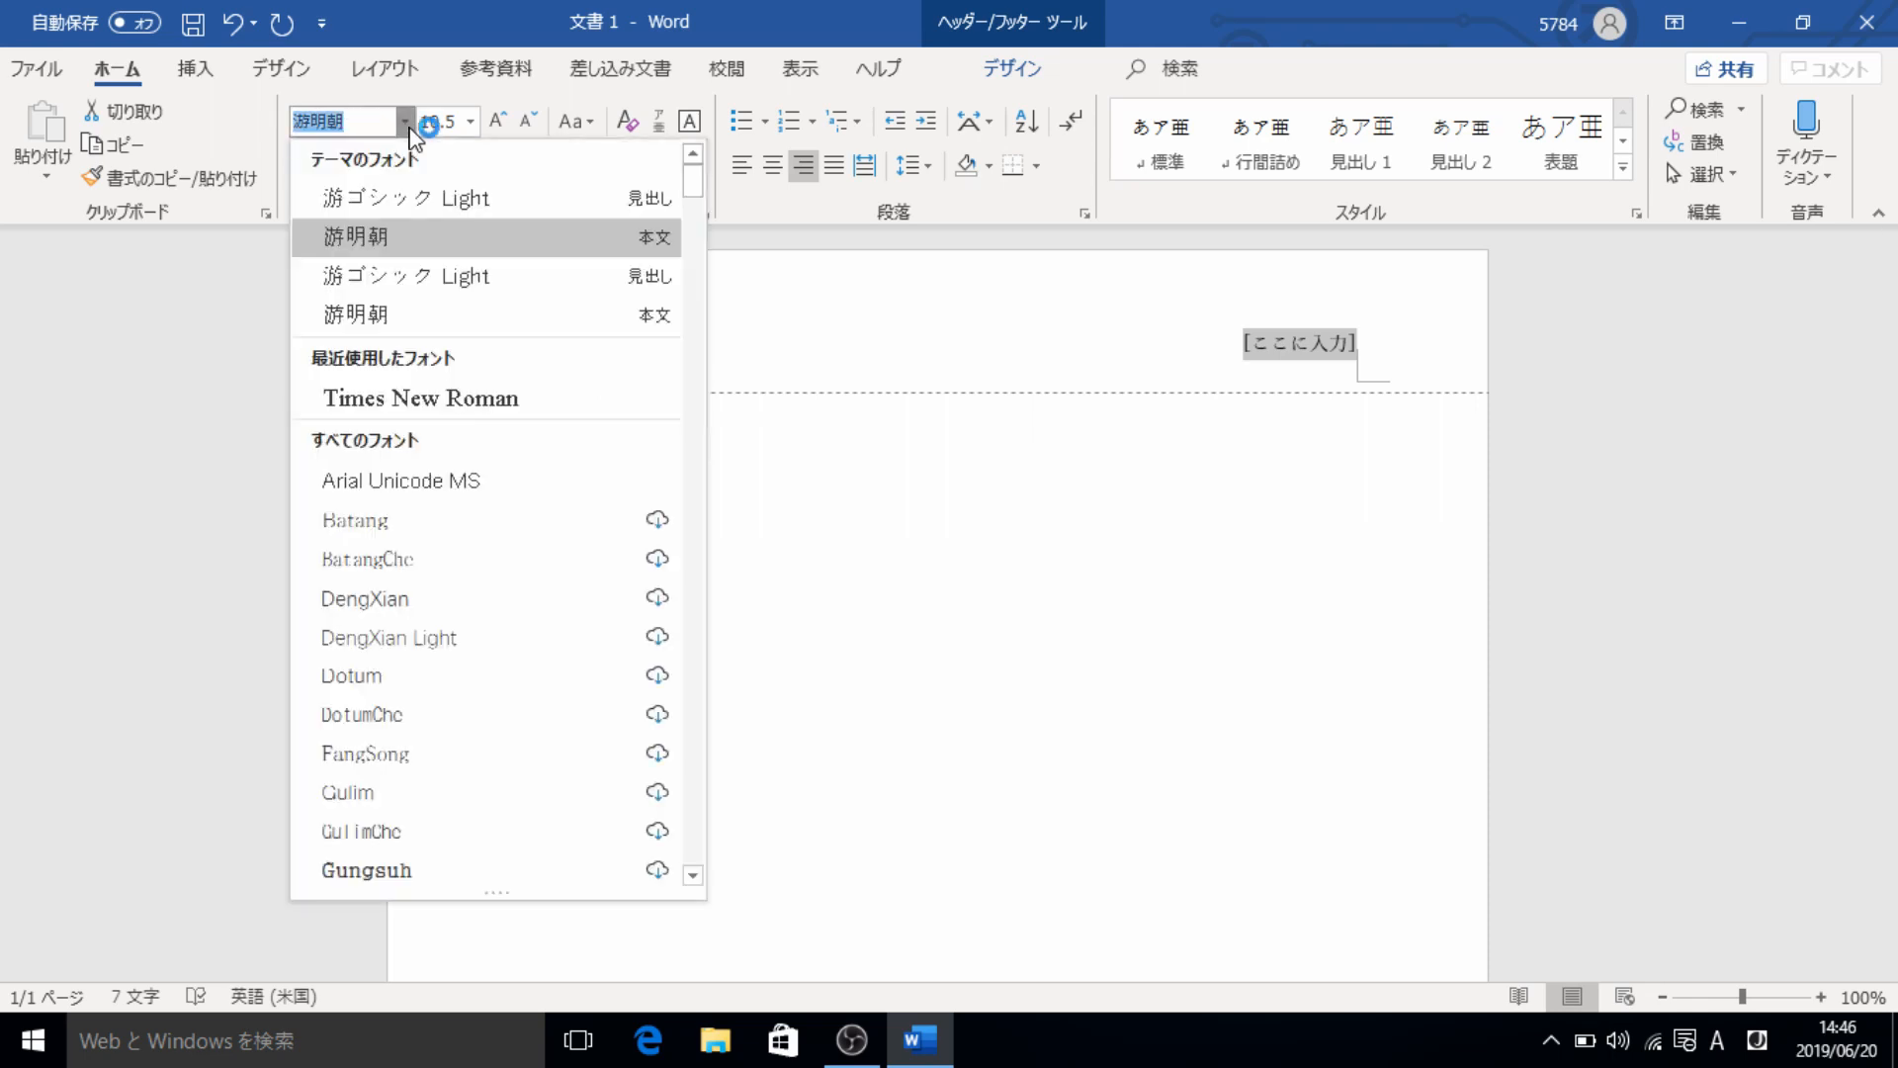
{"action": "left_click", "coordinate": [410, 400]}
{"action": "left_click", "coordinate": [470, 120]}
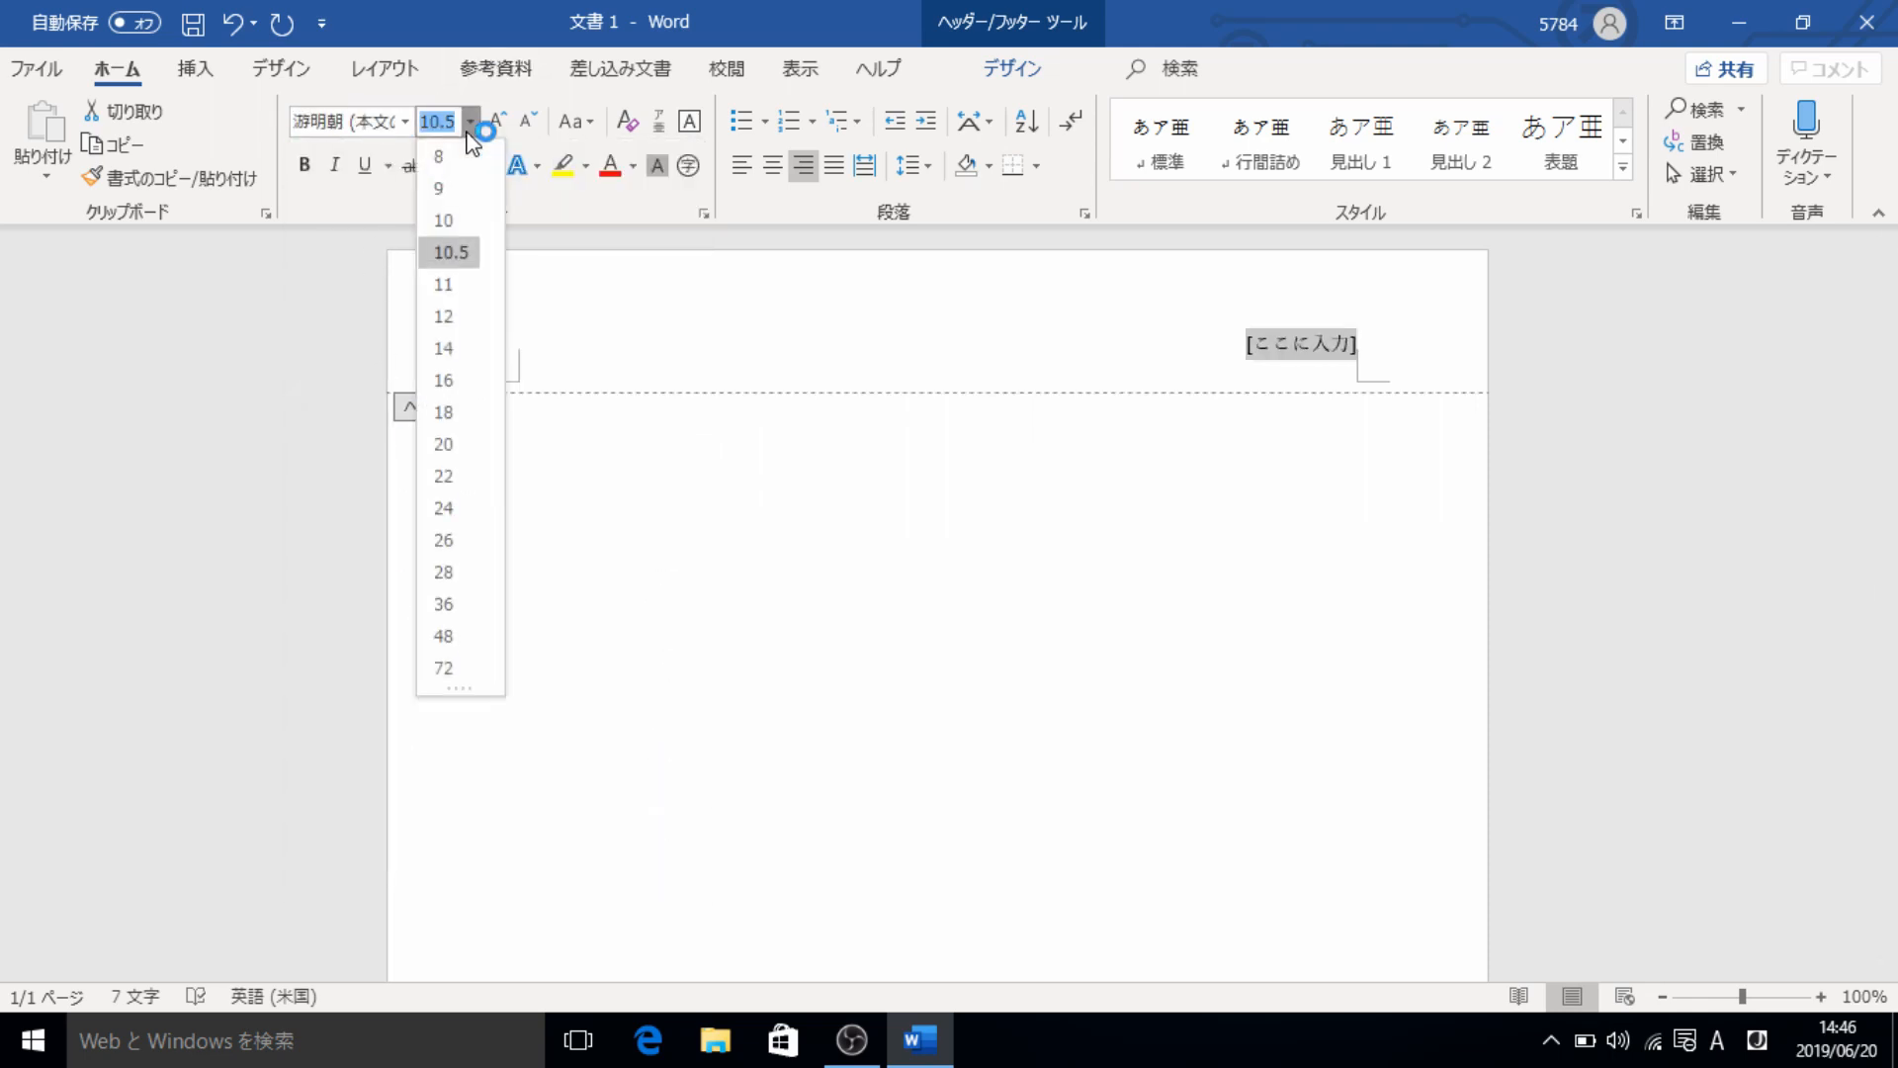
{"action": "left_click", "coordinate": [444, 315]}
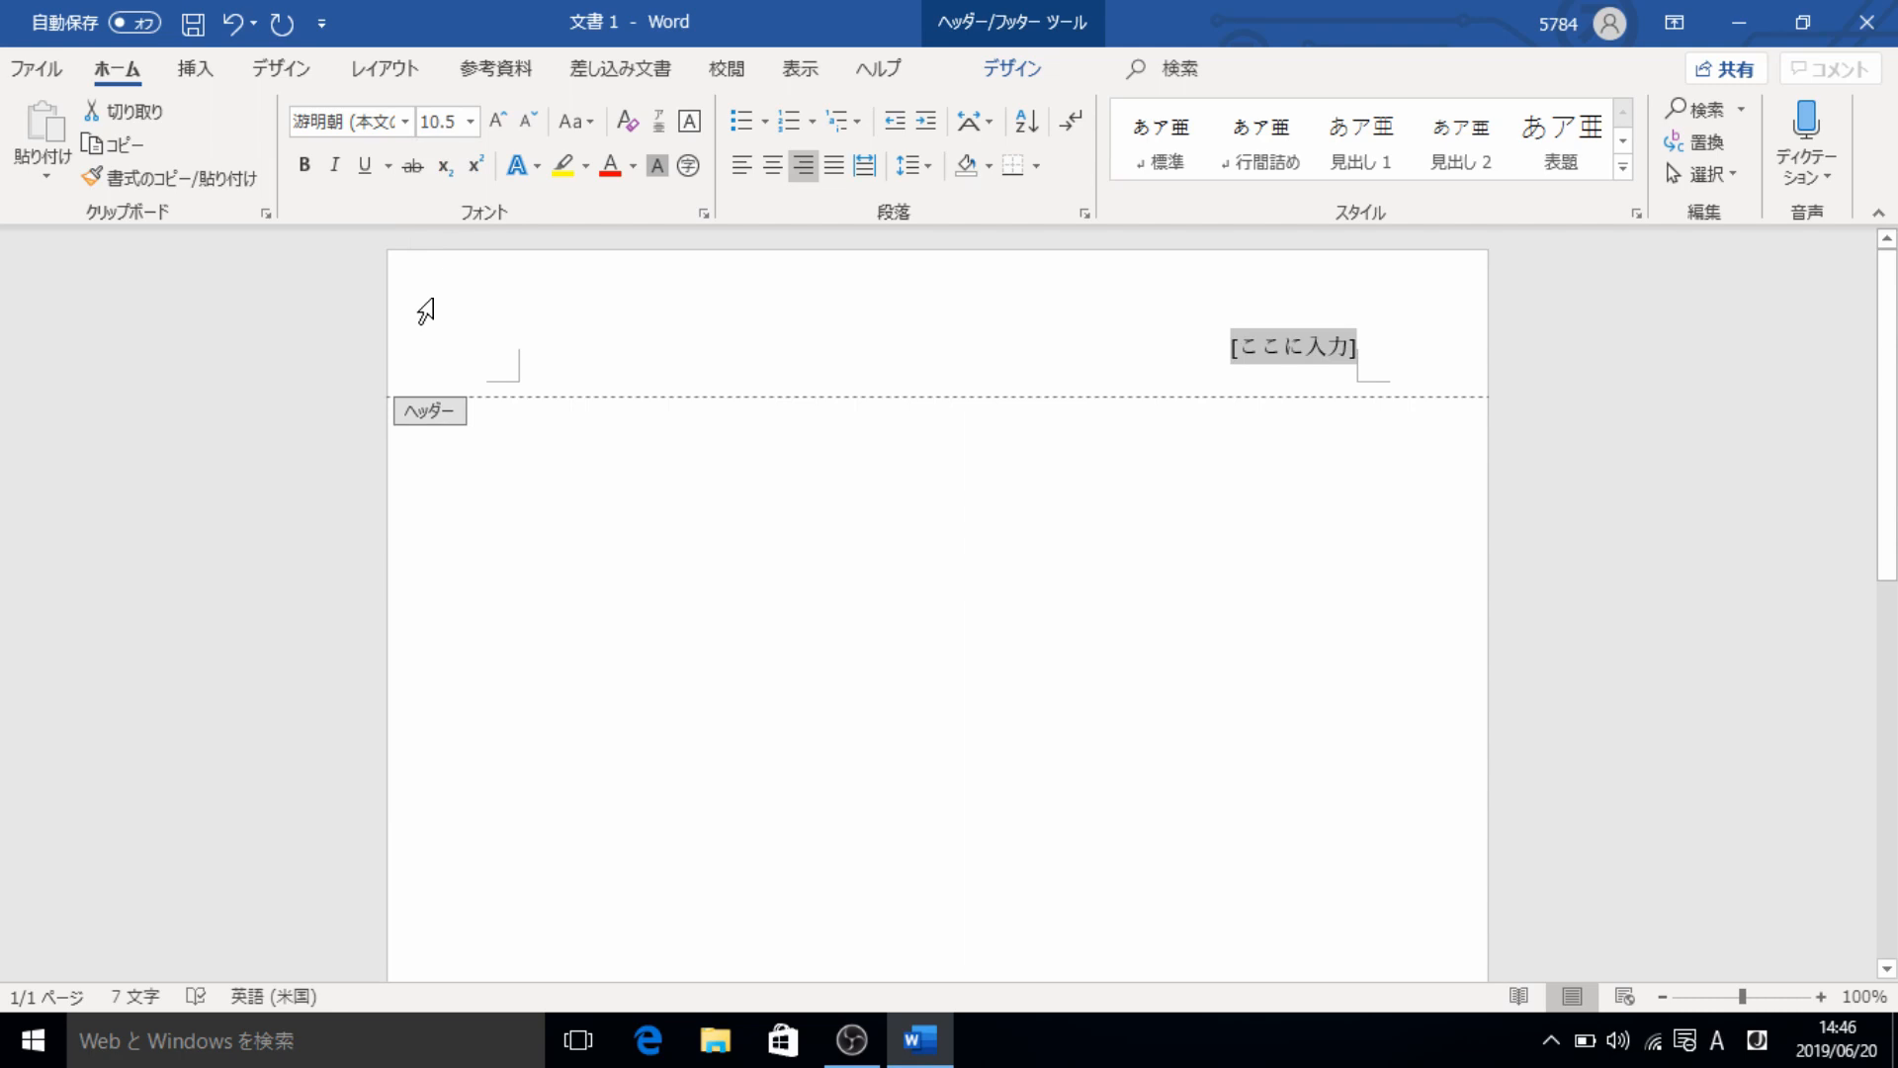
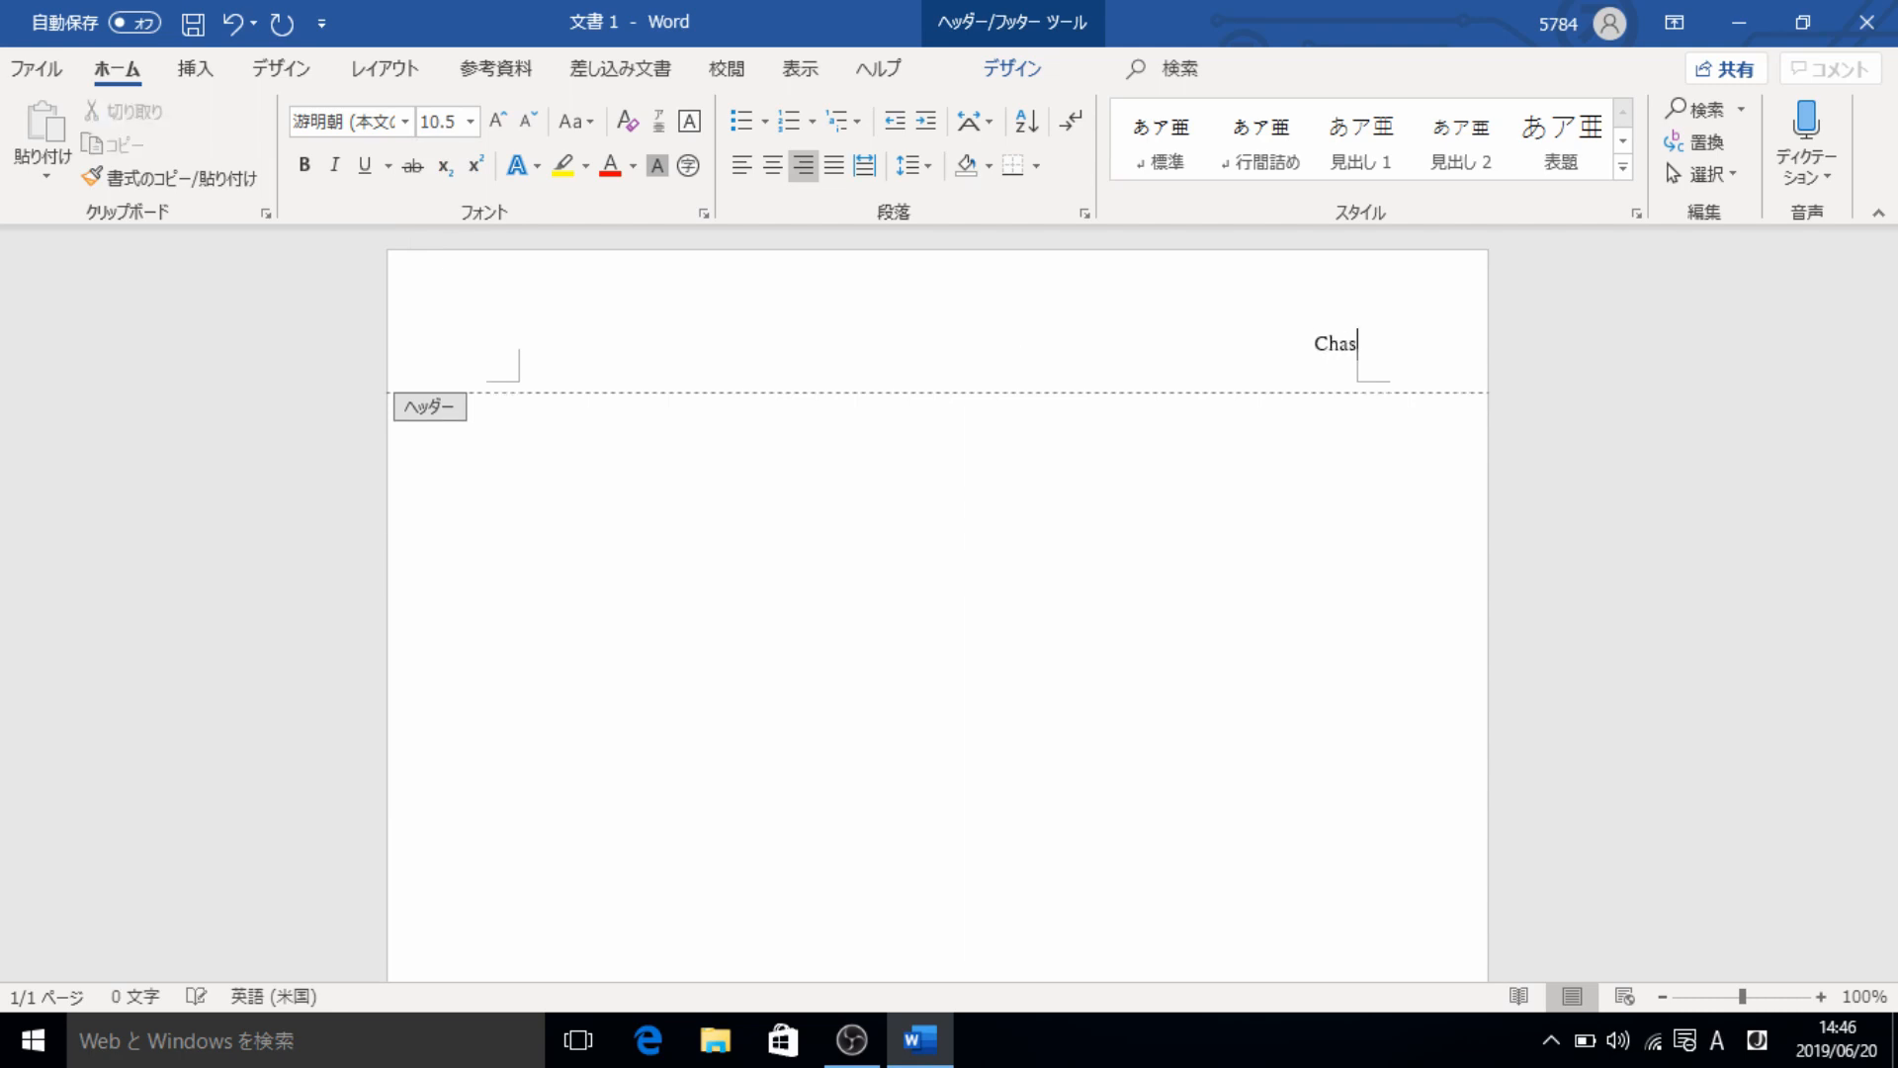
- Replace the header placeholder with the author's full name and put the date June 20, 2019 on a second line
{"action": "key", "text": "Return"}
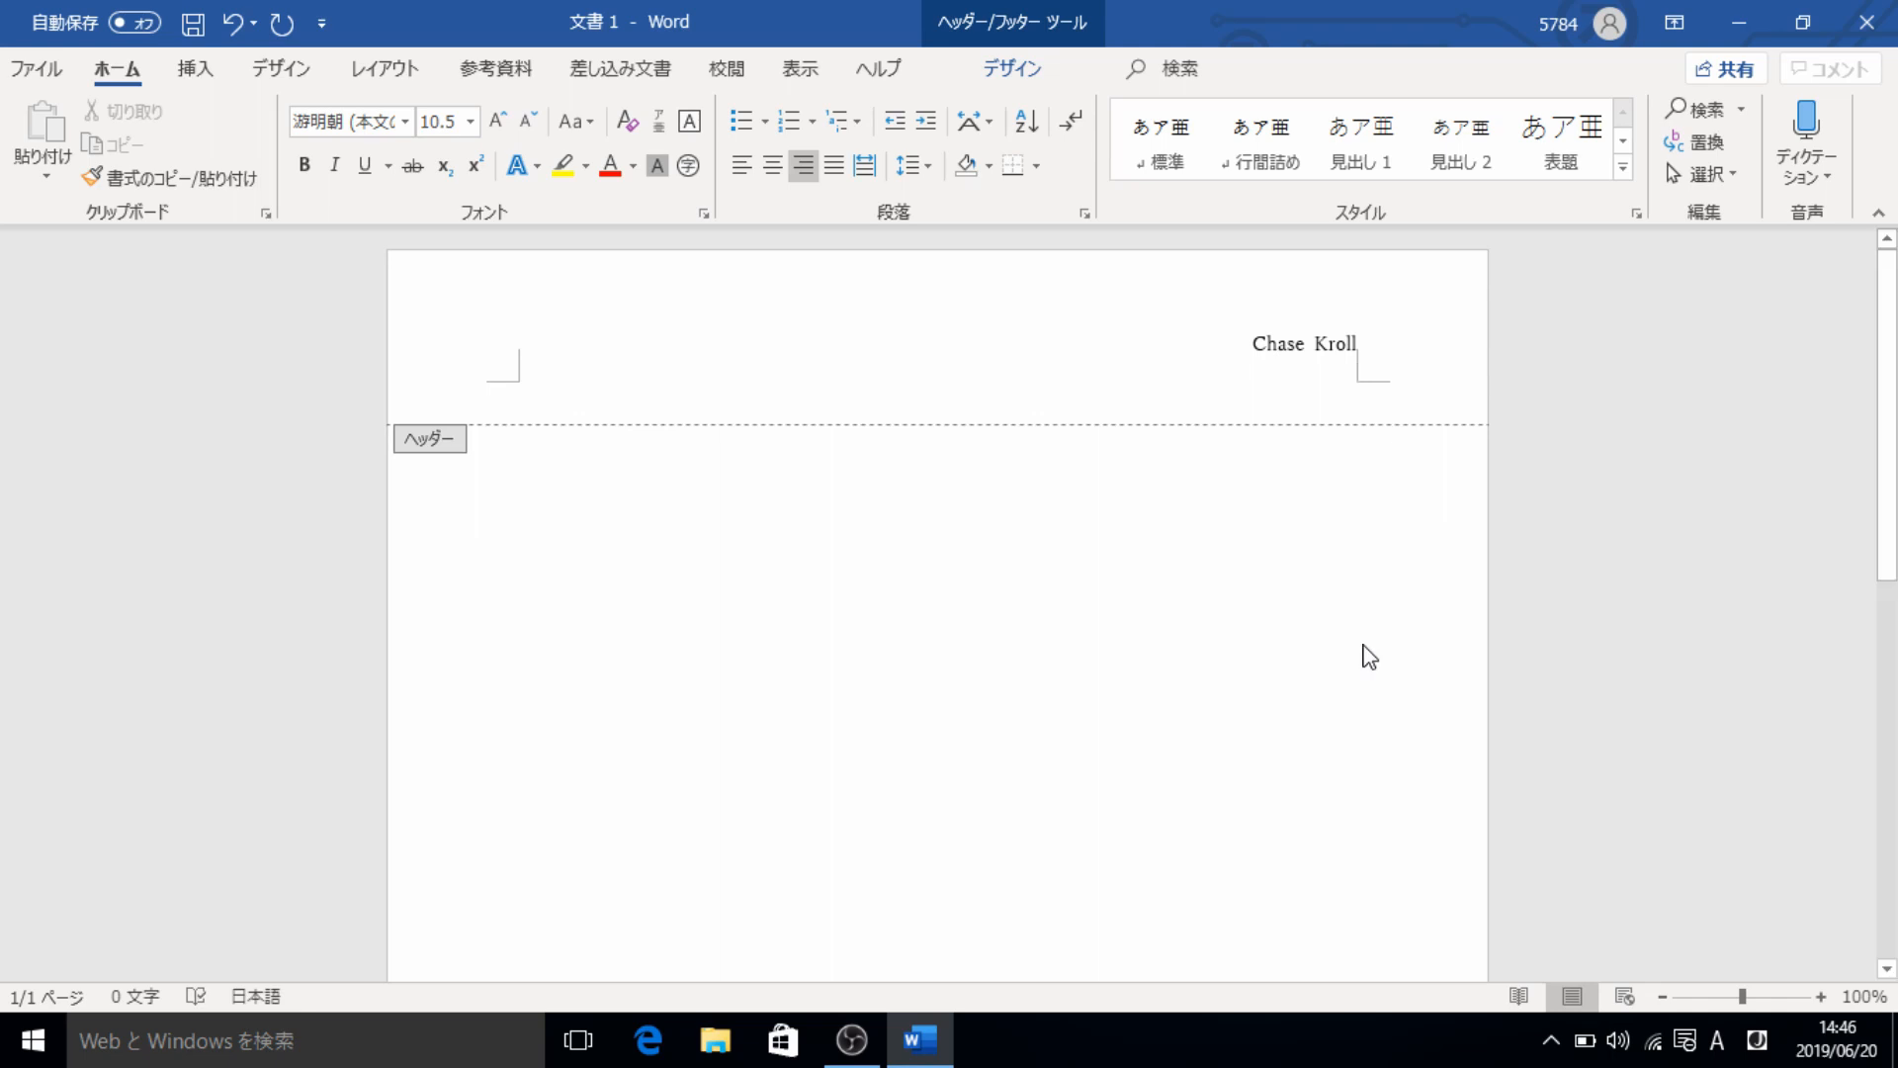
{"action": "type", "text": "June"}
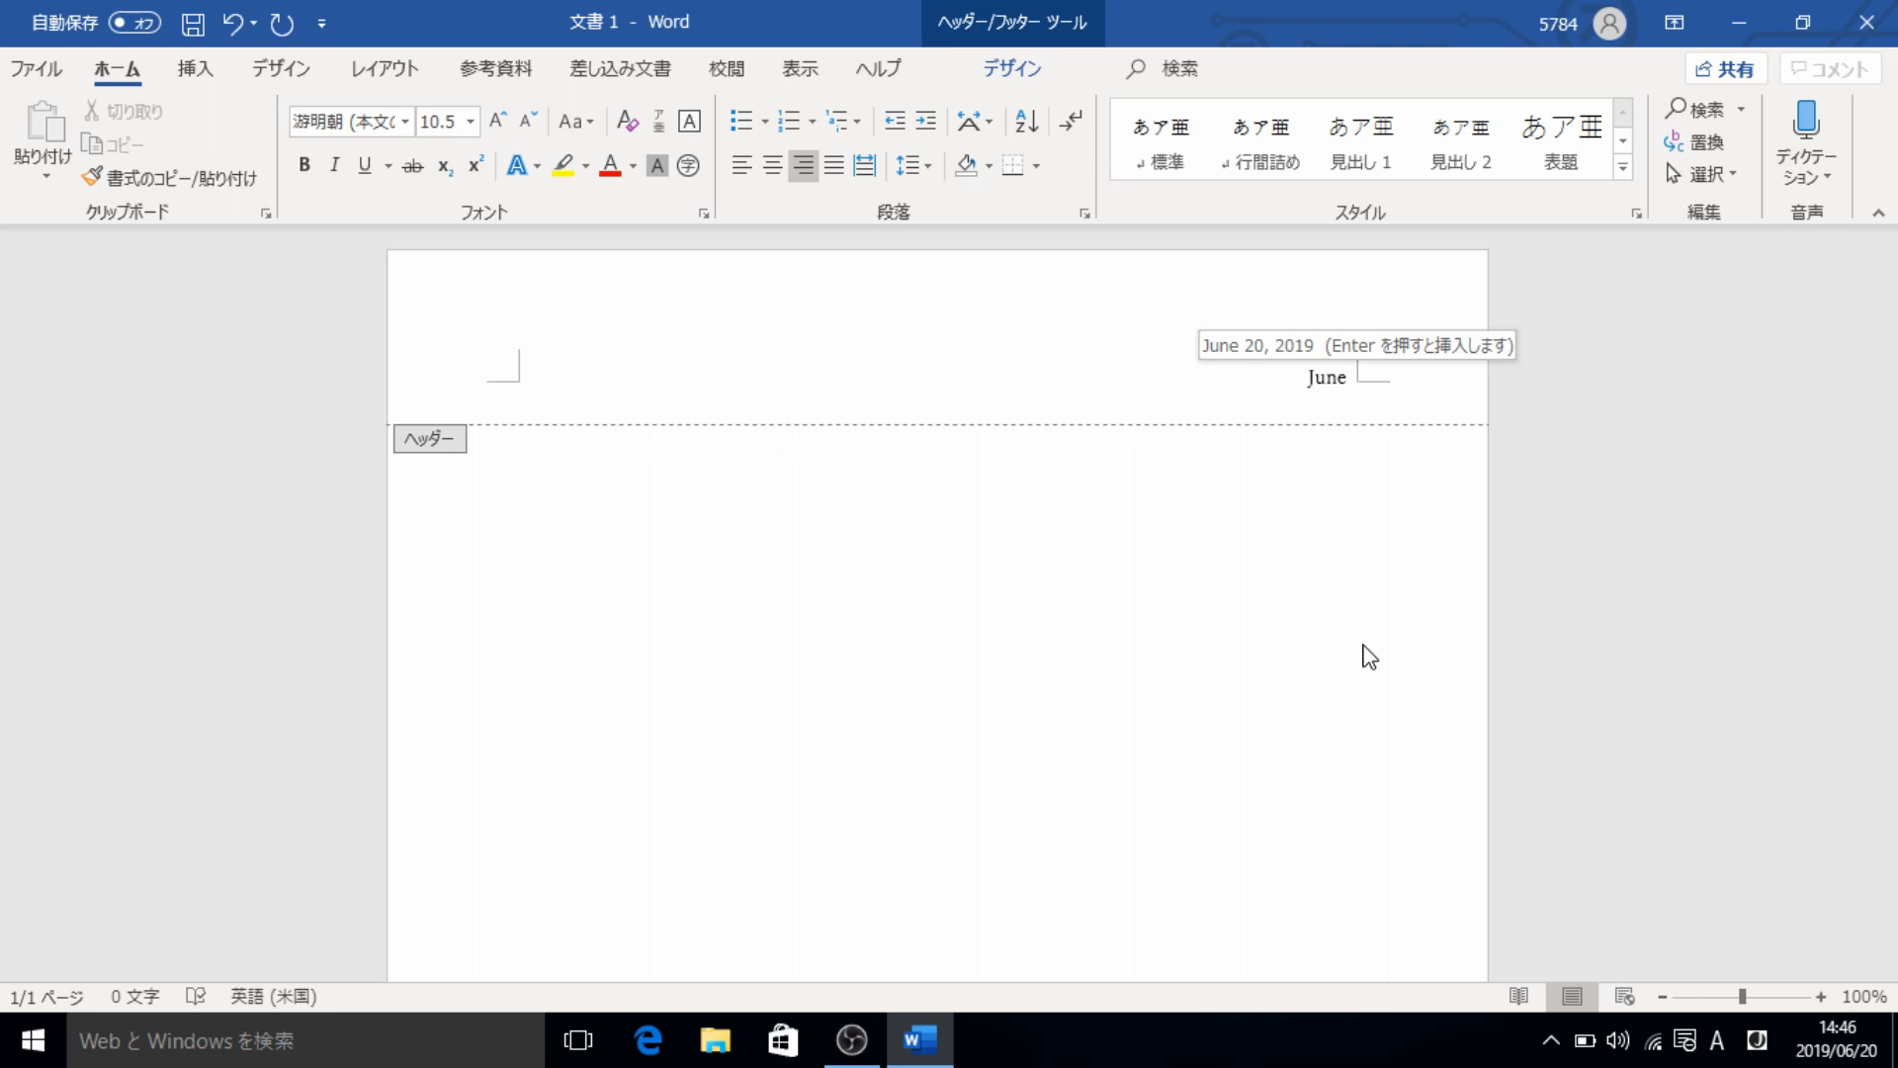
{"action": "key", "text": "Return"}
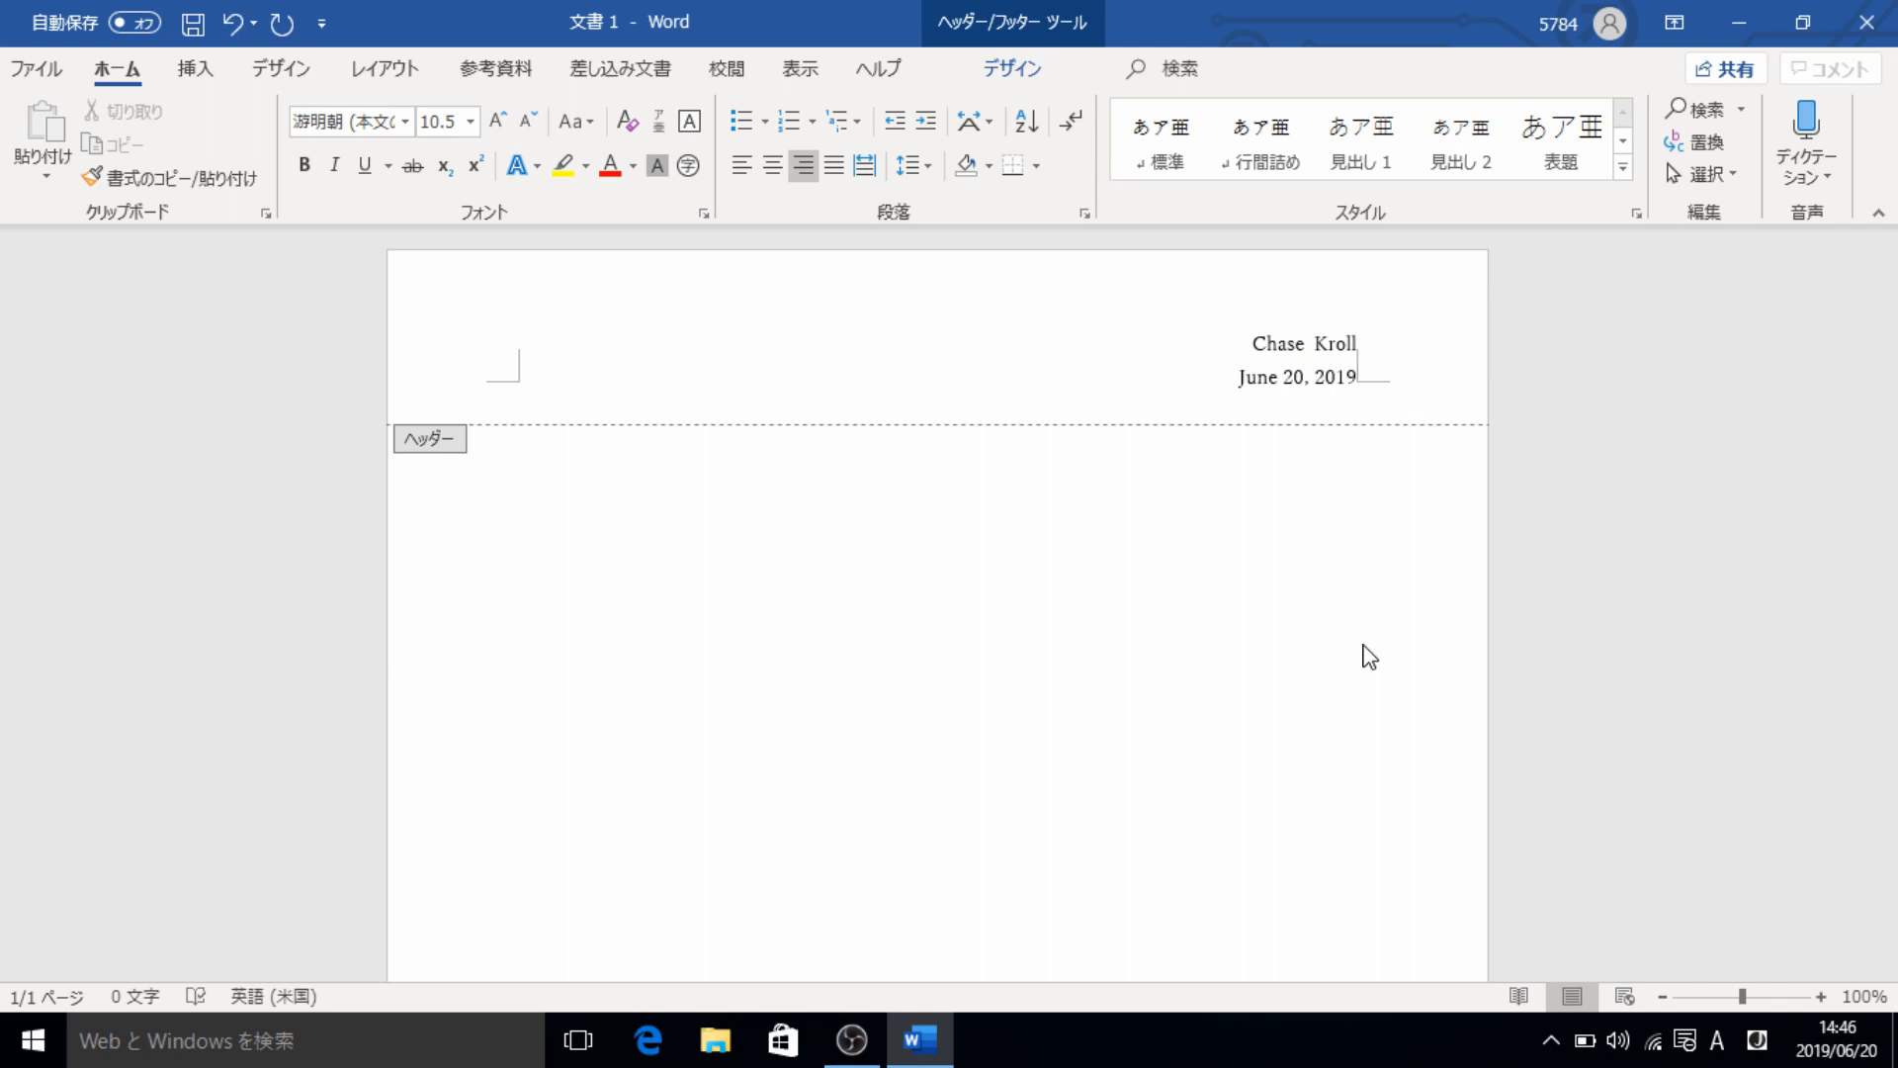
- Add a third header line with a person's first name followed by "Fri 5:30-6:30", and return to the document body
{"action": "key", "text": "Return"}
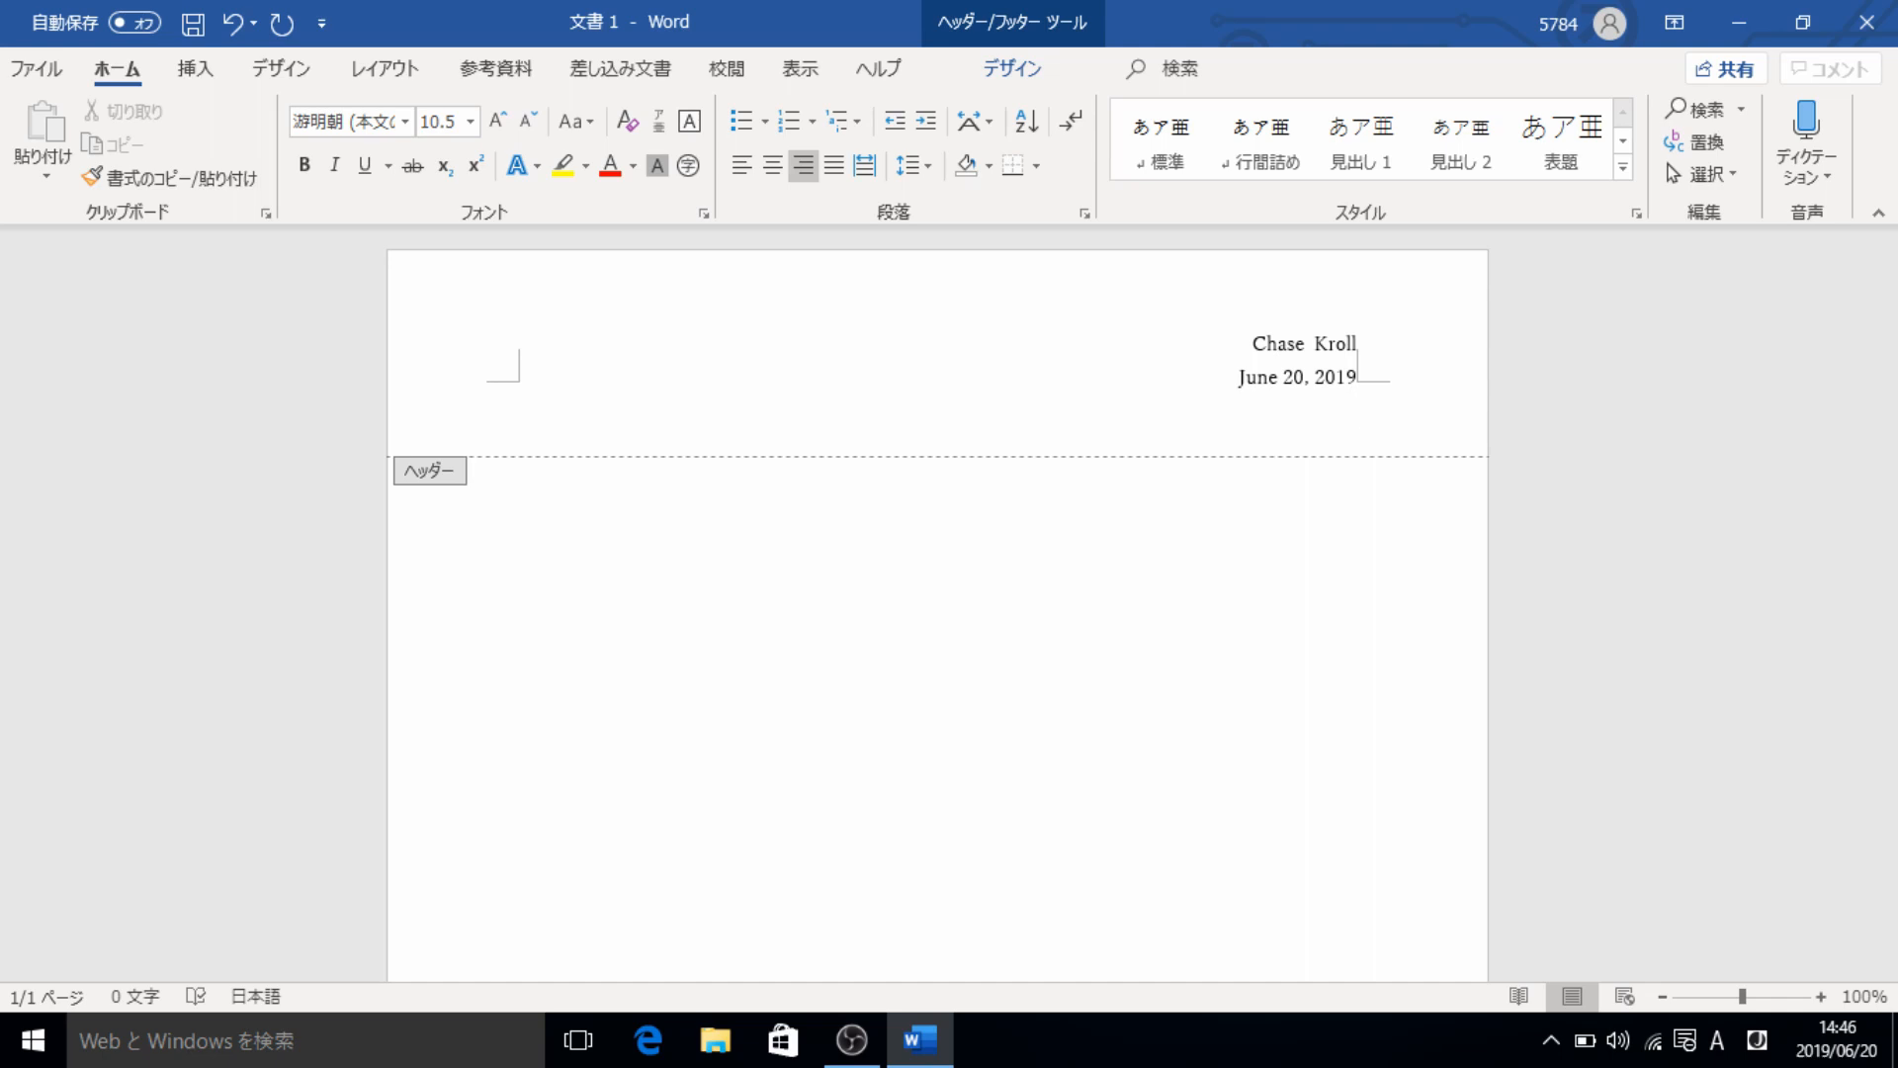
{"action": "type", "text": "Alex F"}
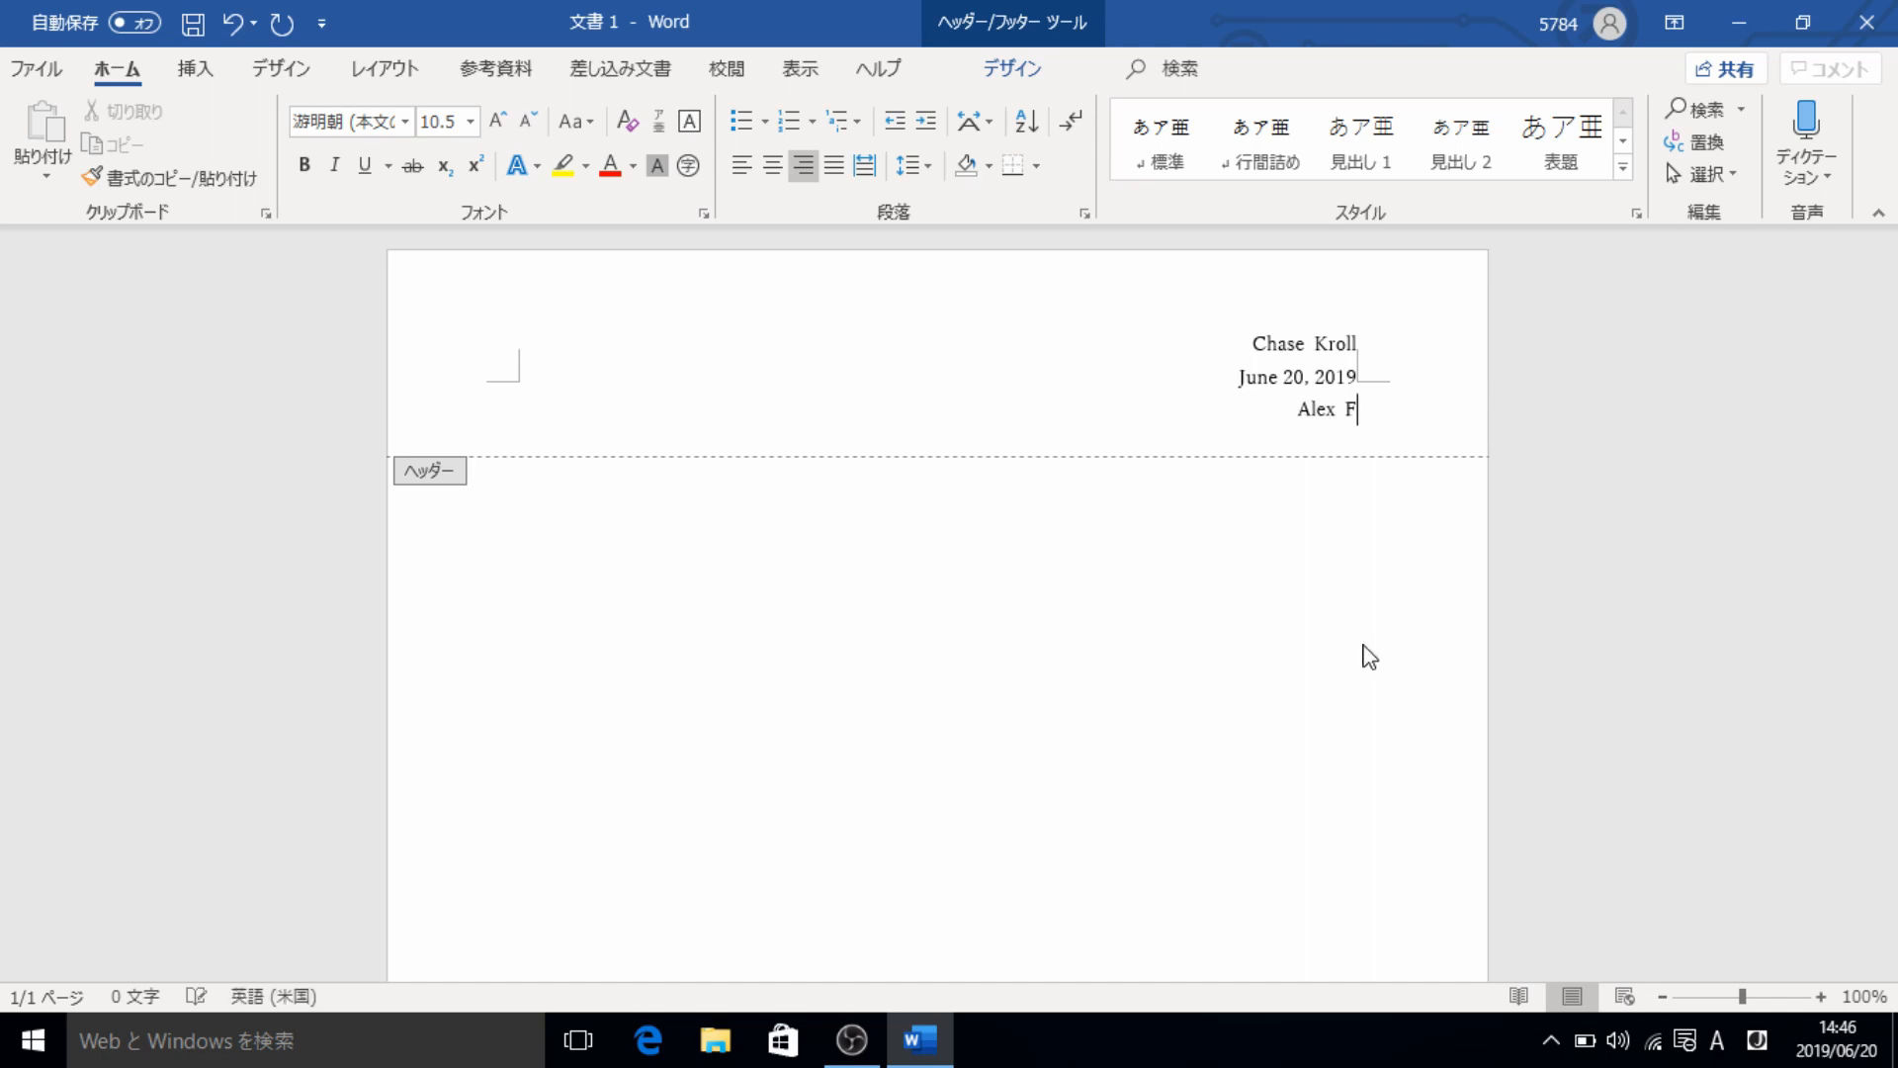
{"action": "type", "text": "ri 5:30-6:30"}
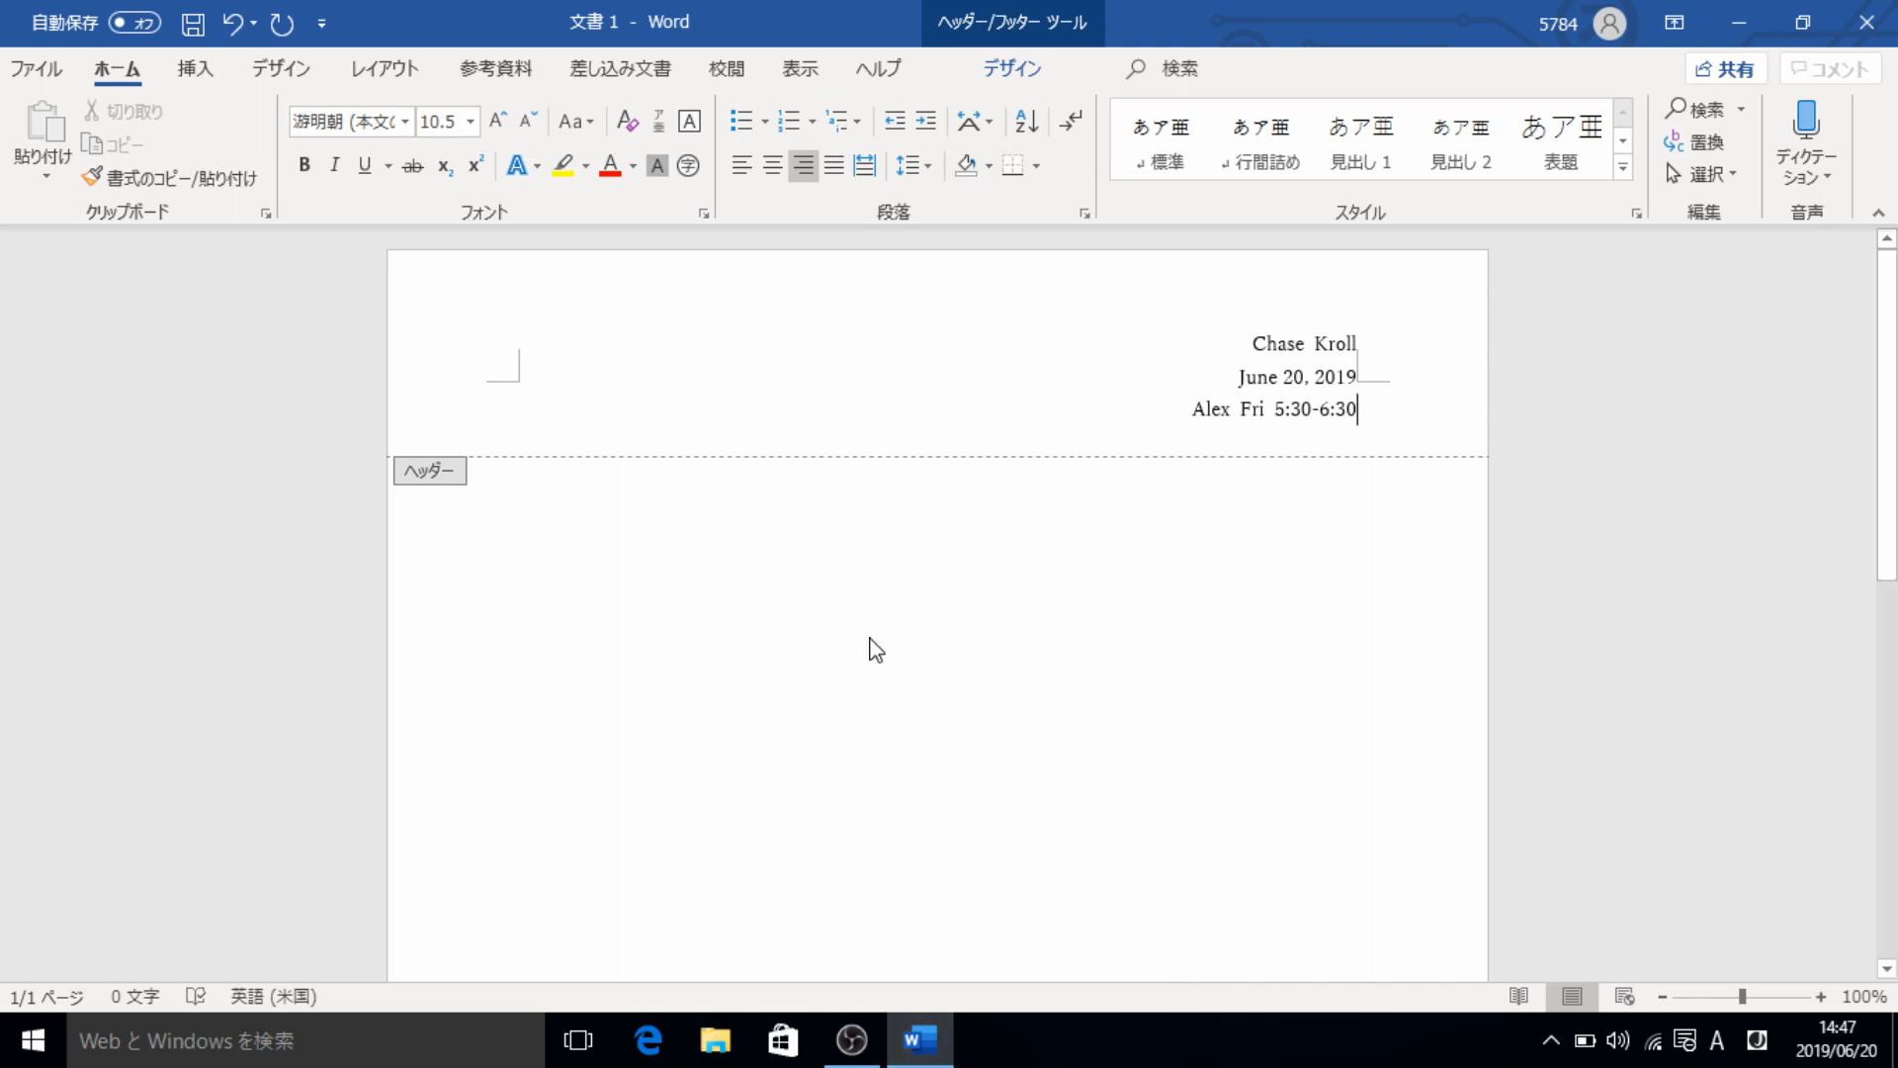
{"action": "double_click", "coordinate": [772, 574]}
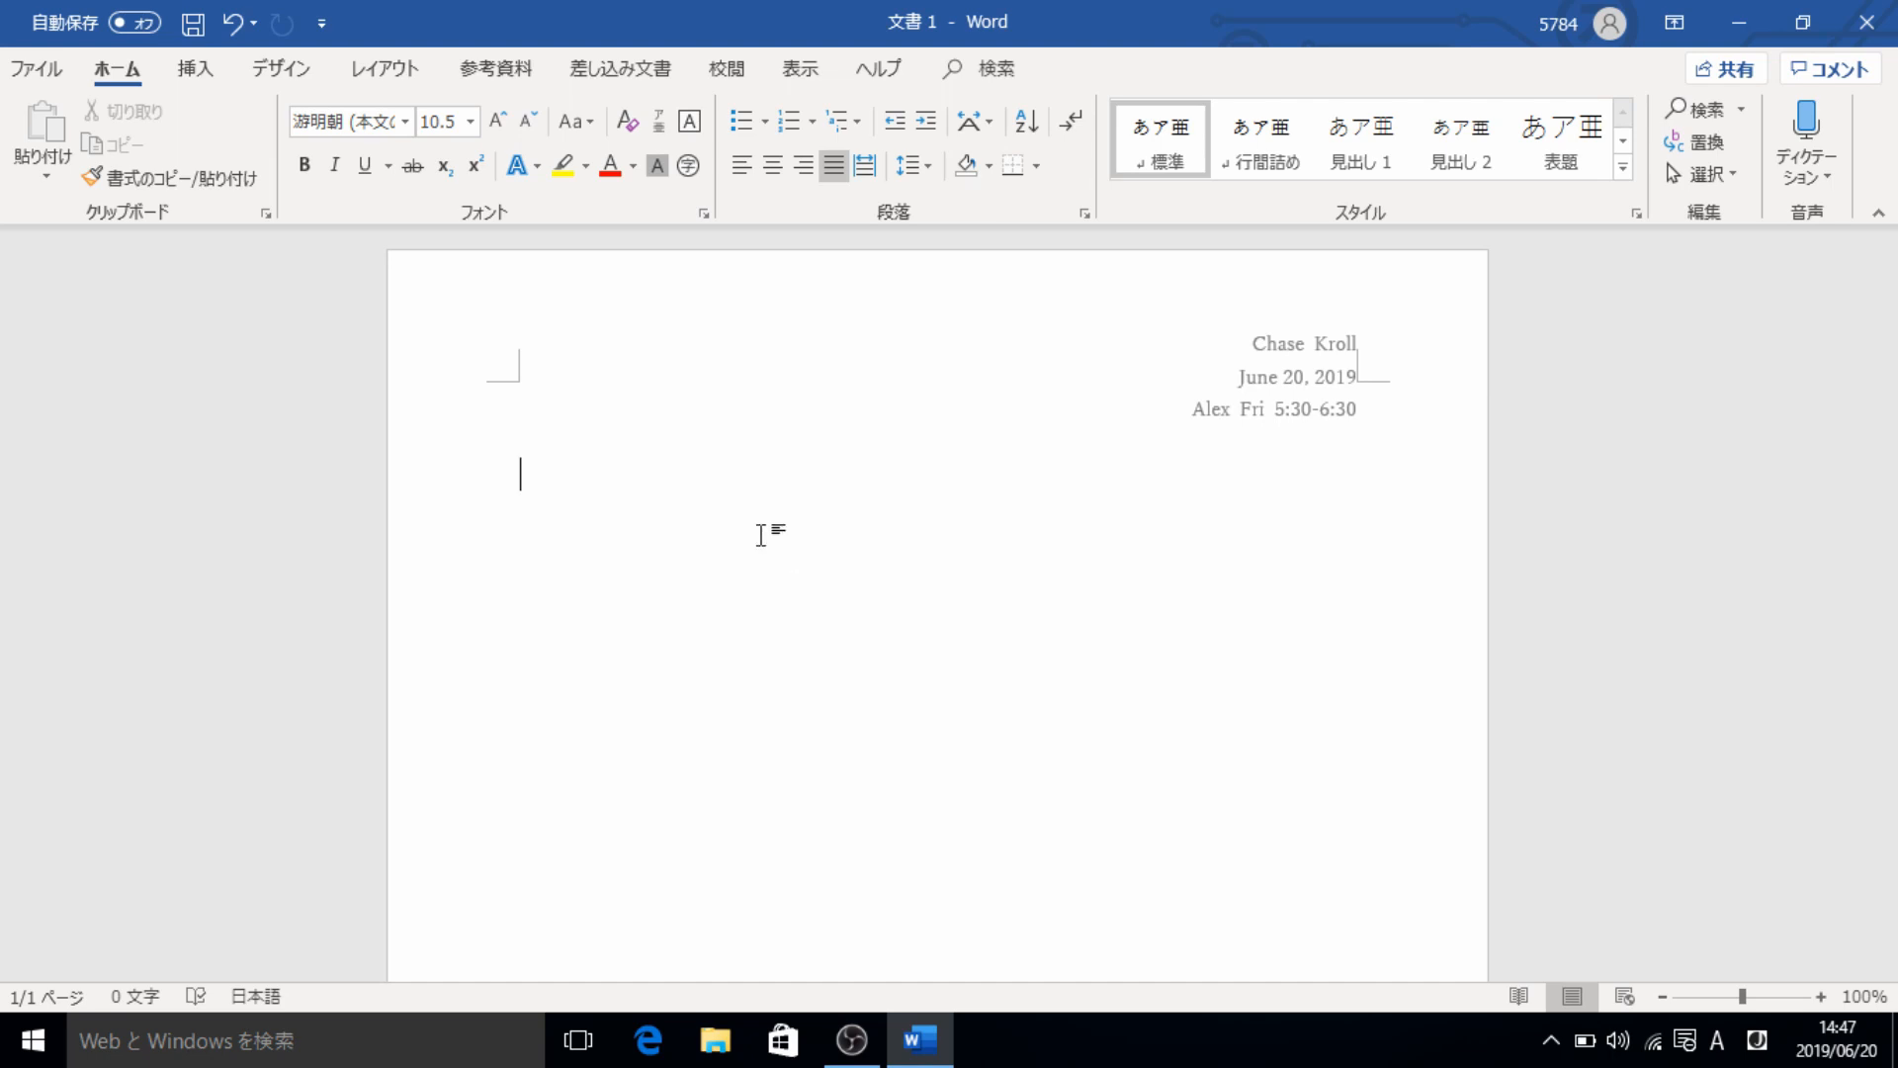
- Add the centered title "Our Title" in Times New Roman, size 12, on the first body line
{"action": "left_click", "coordinate": [773, 165]}
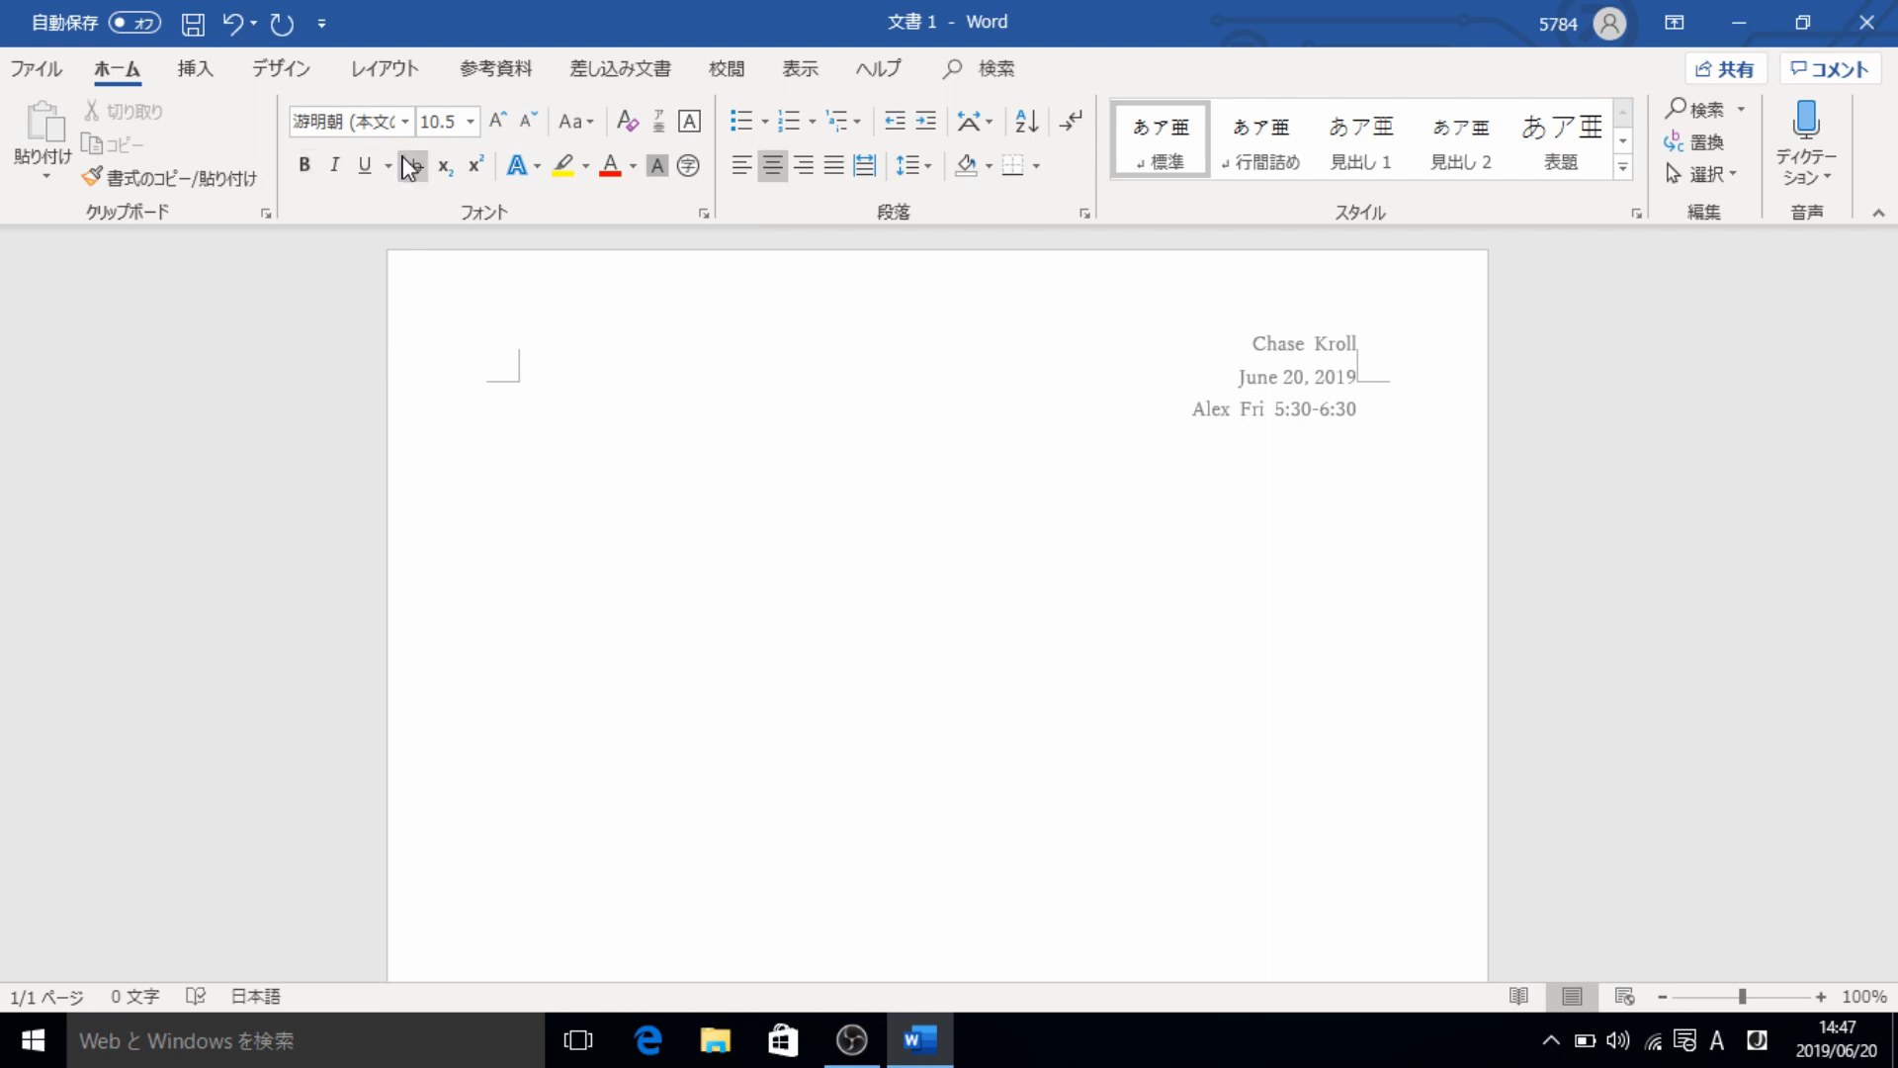
{"action": "left_click", "coordinate": [406, 122]}
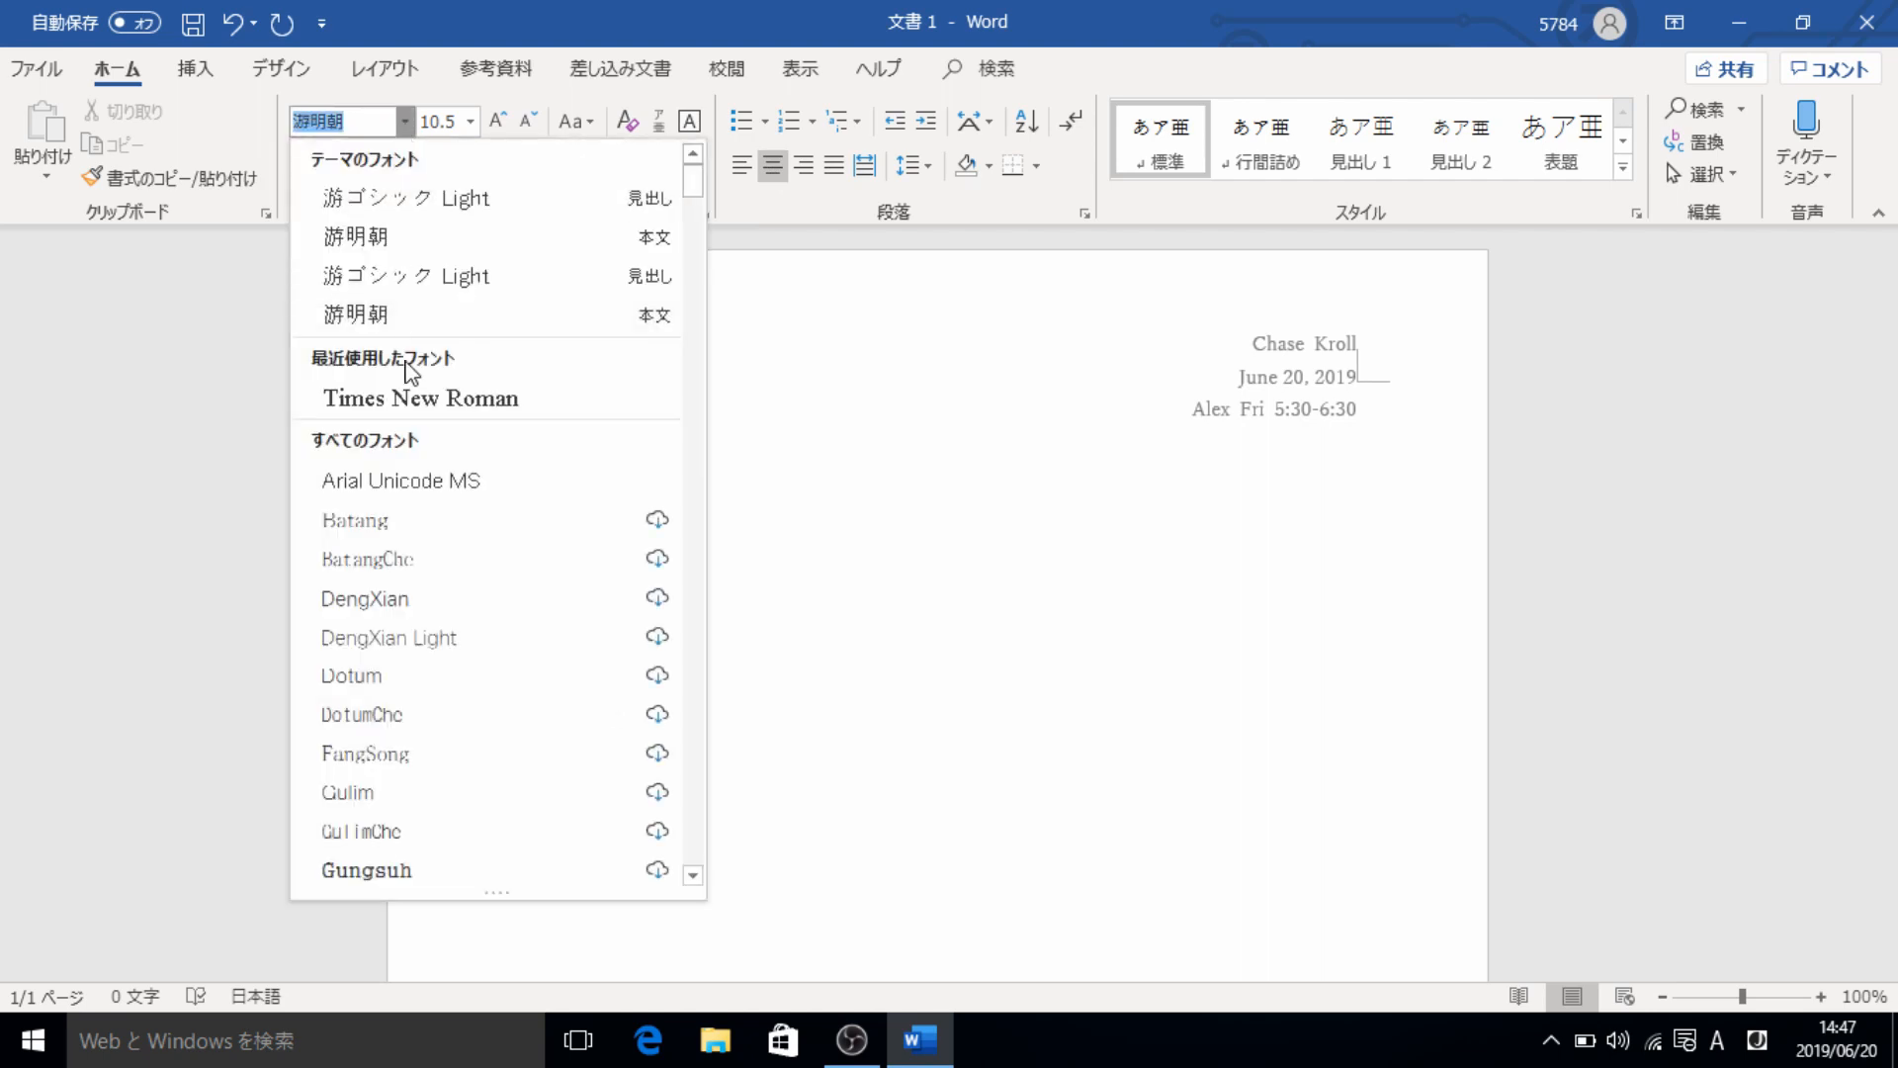
{"action": "left_click", "coordinate": [413, 396]}
{"action": "left_click", "coordinate": [471, 121]}
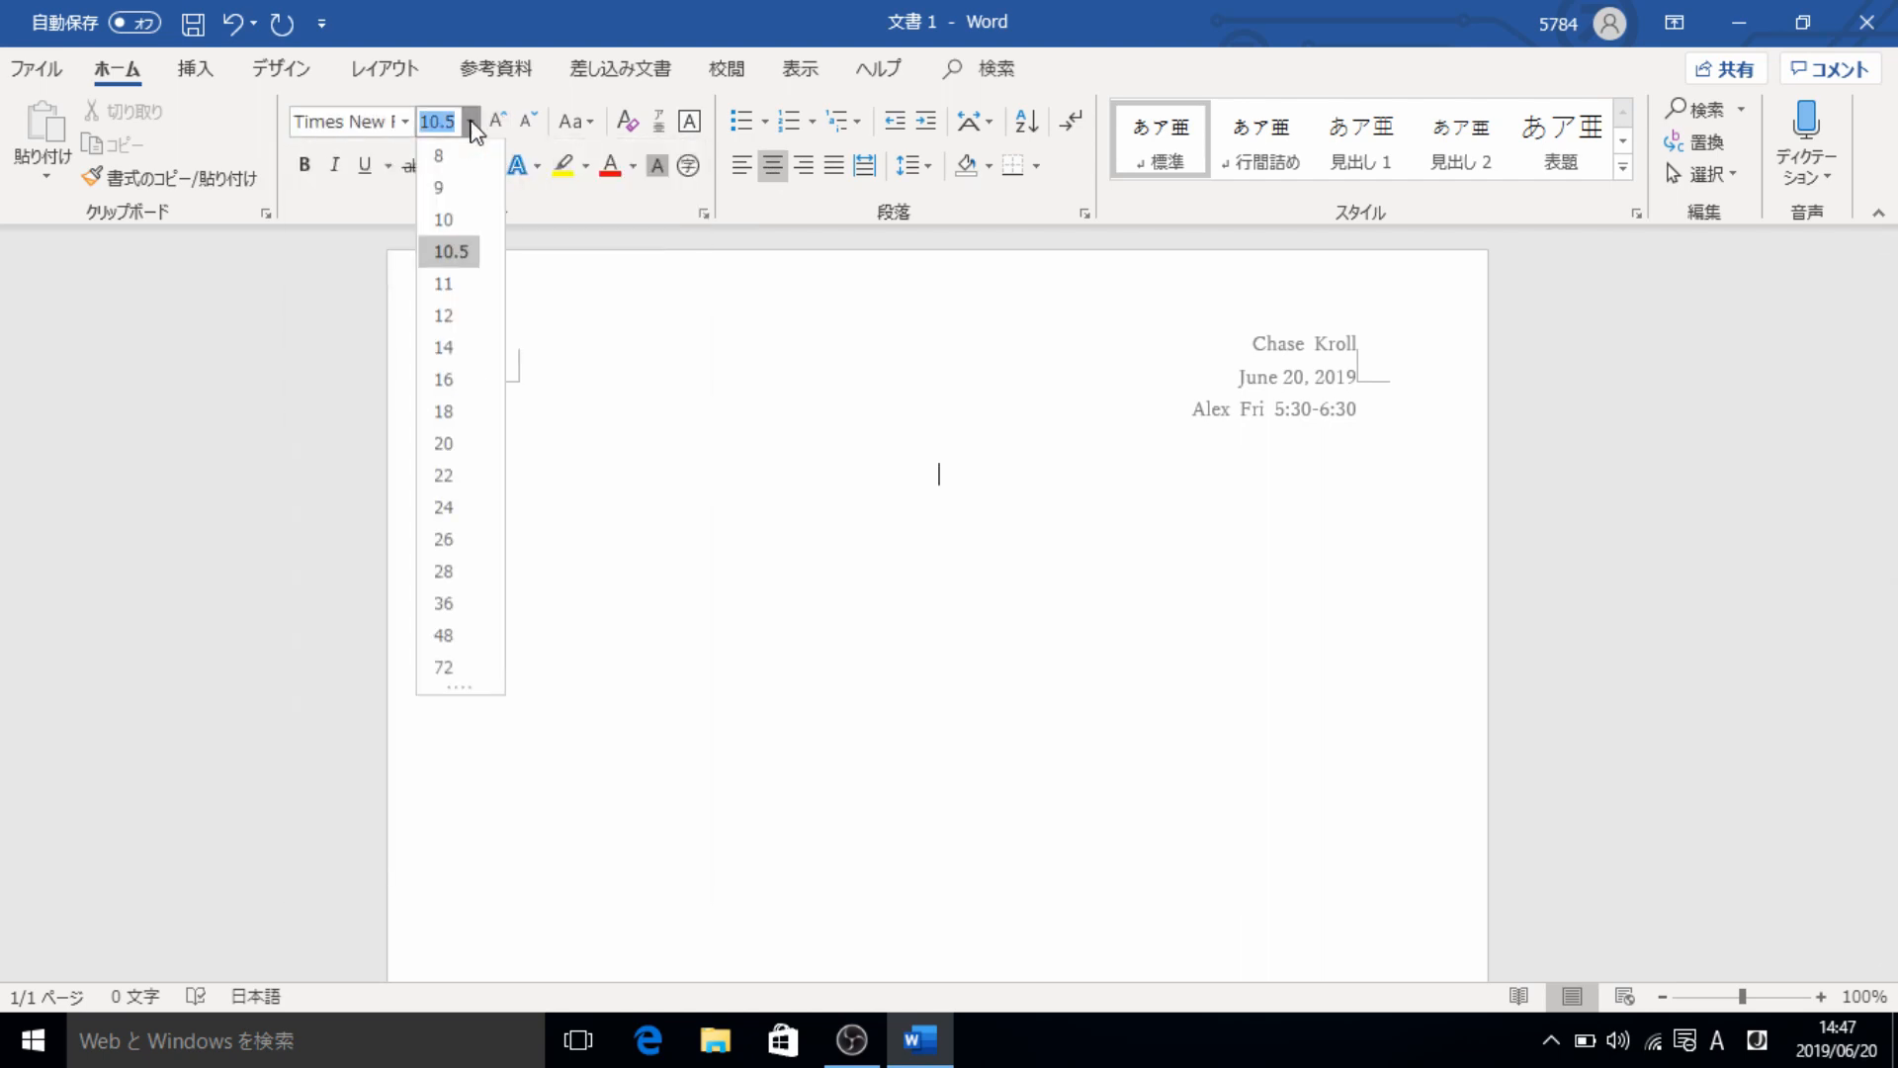
{"action": "left_click", "coordinate": [458, 327]}
{"action": "type", "text": "Our Title"}
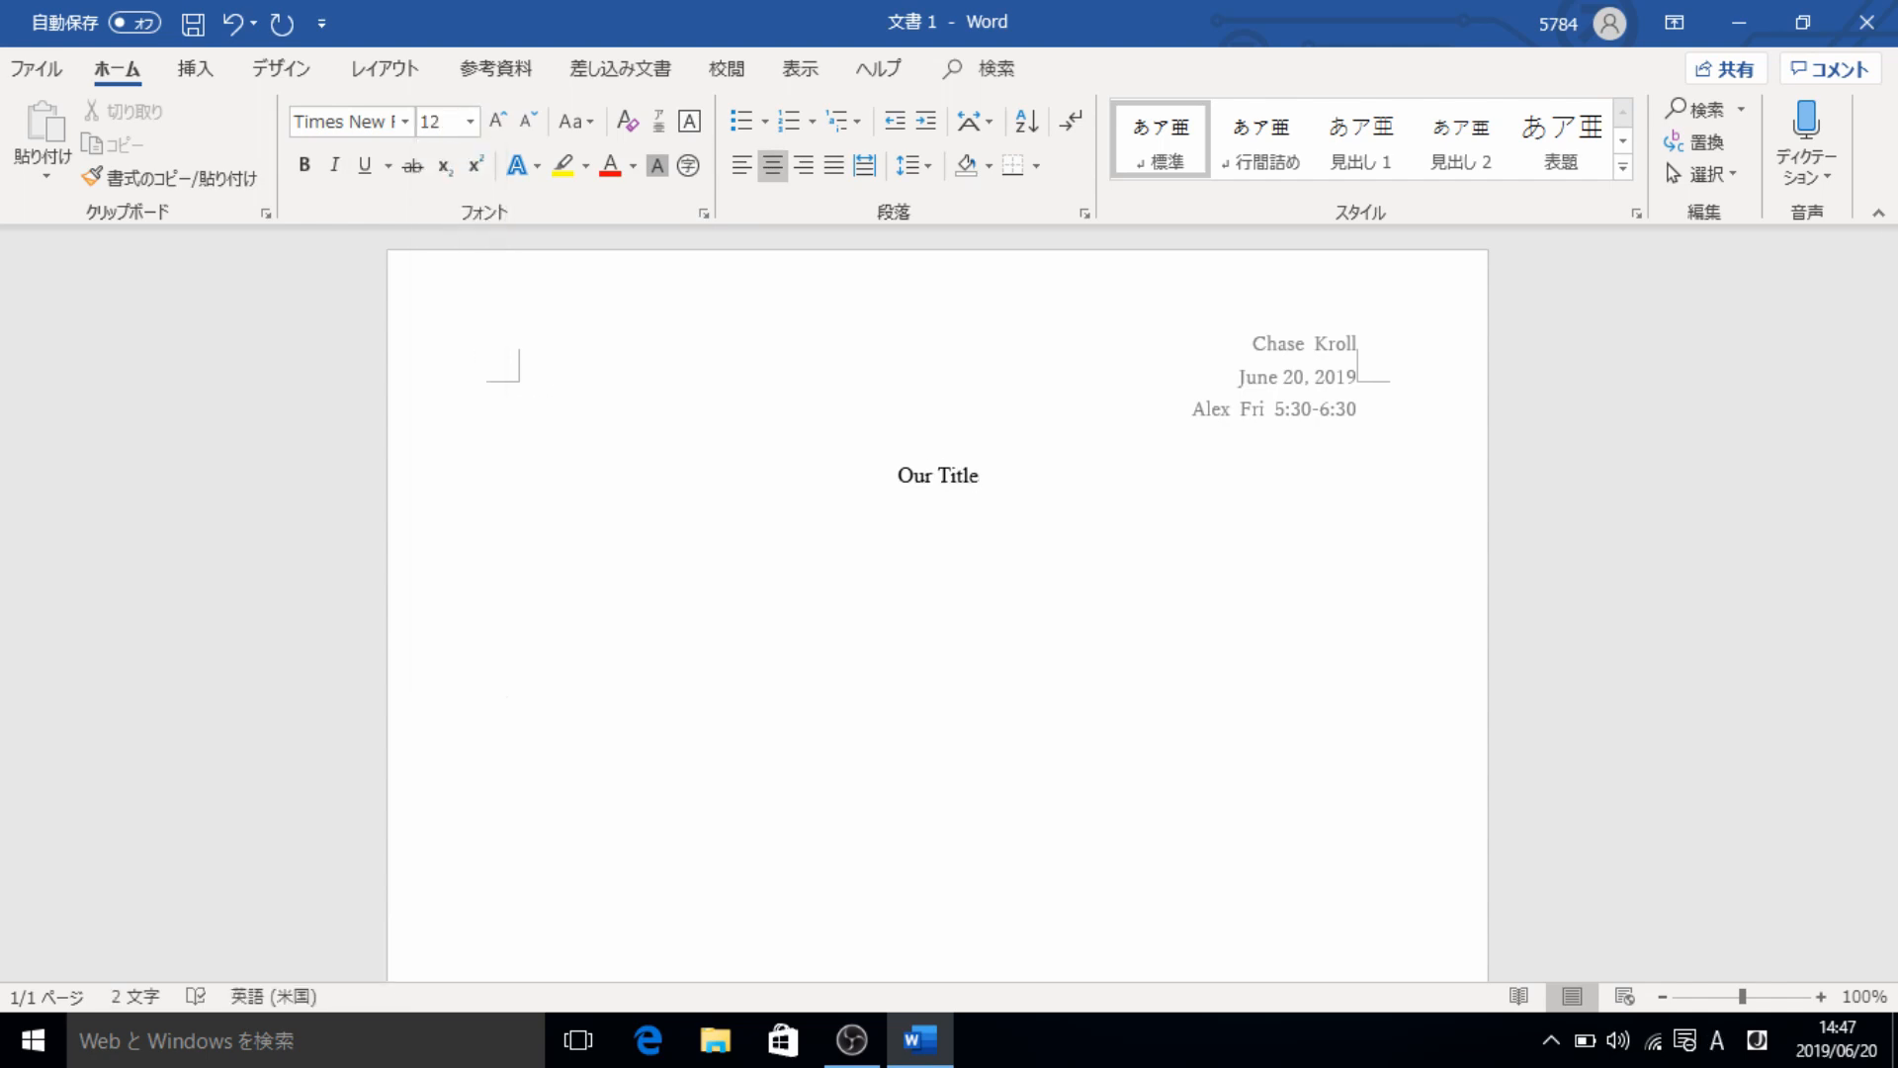
- Start a left-aligned paragraph below the title with the font Times New Roman
{"action": "key", "text": "Return"}
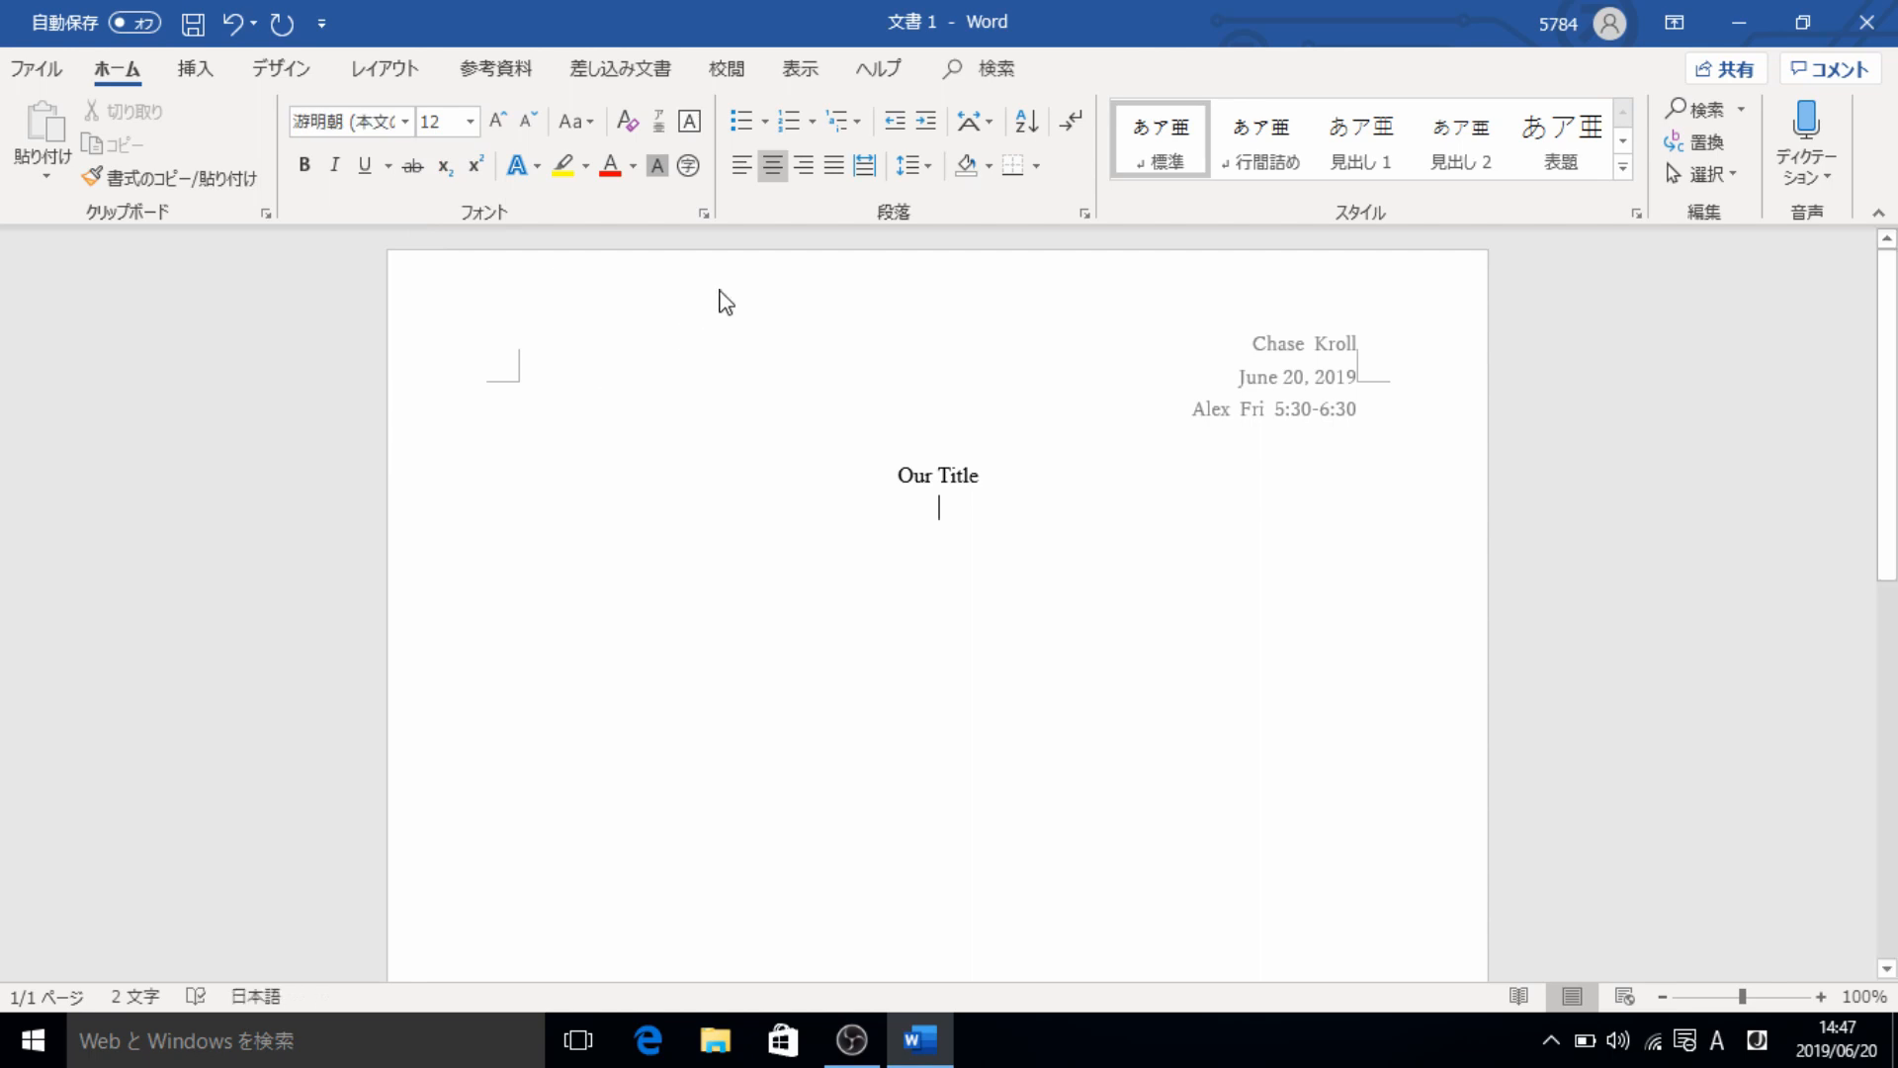
{"action": "left_click", "coordinate": [740, 173]}
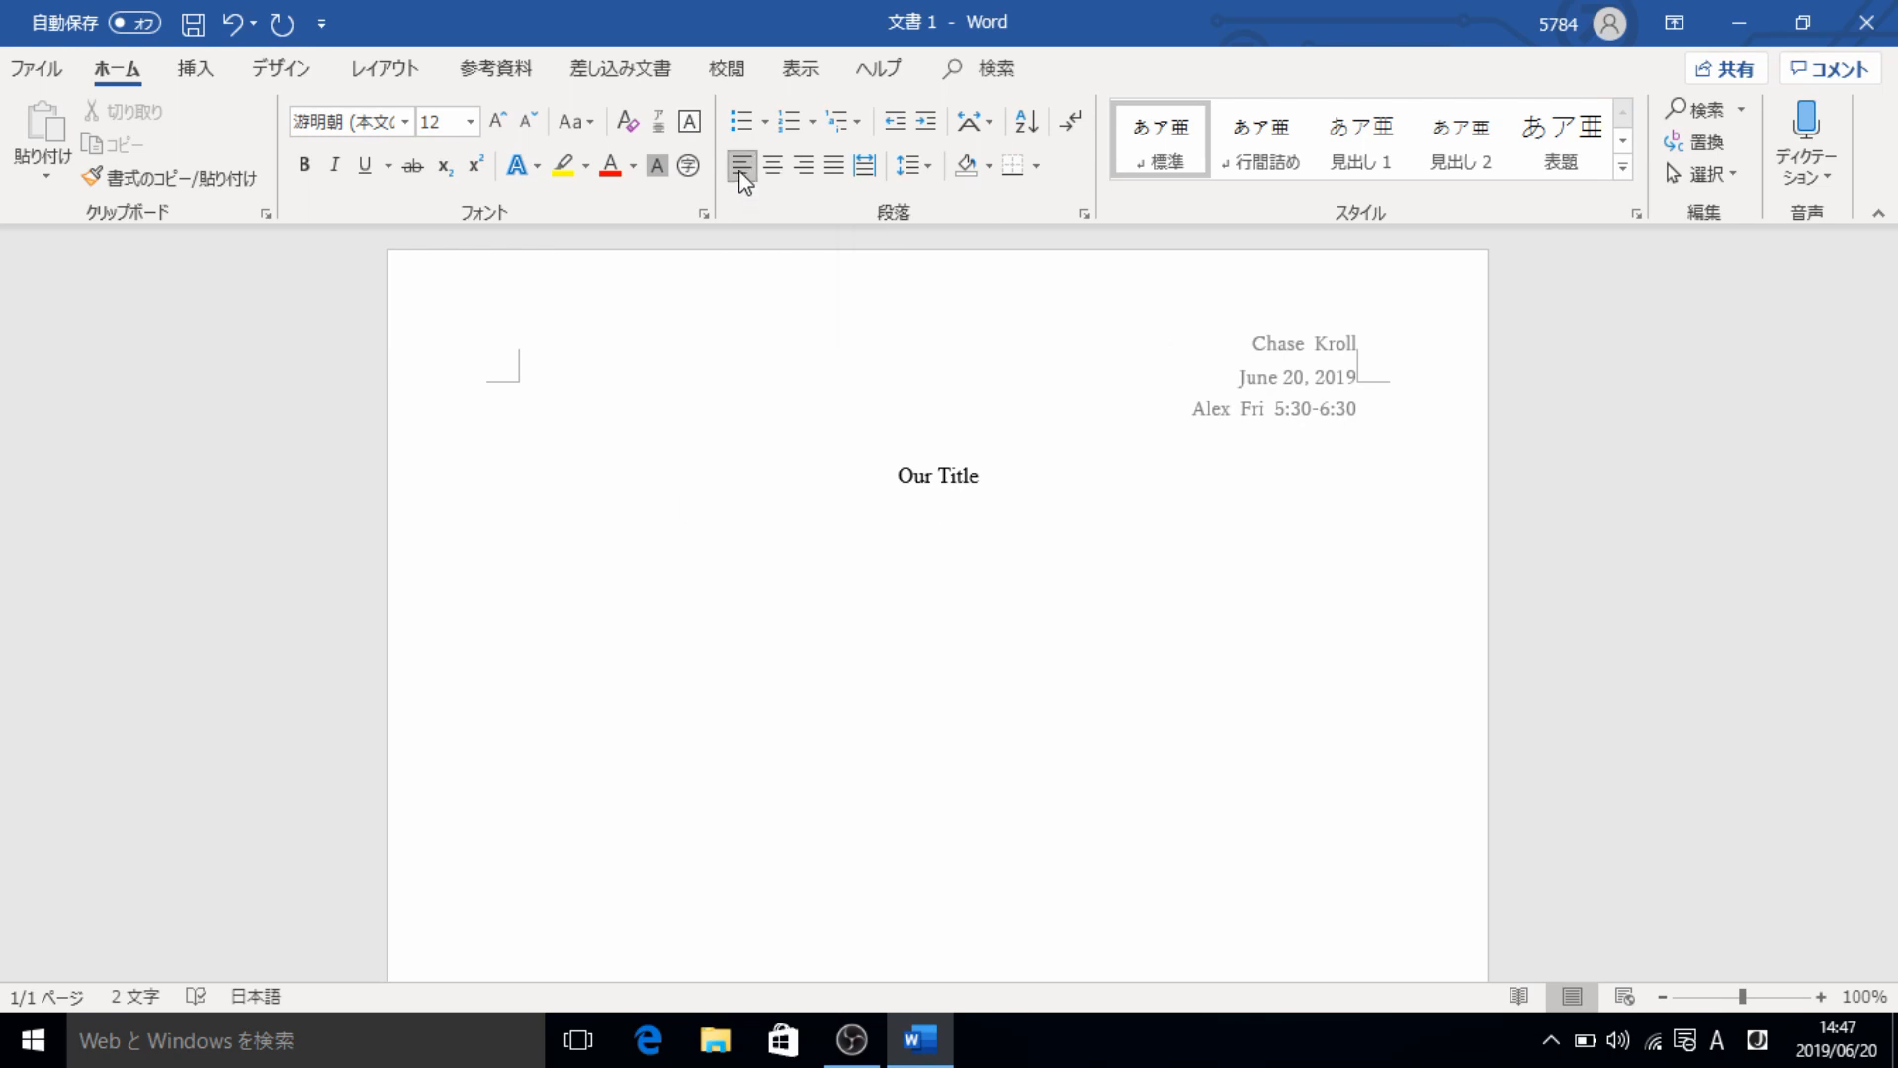
{"action": "left_click", "coordinate": [405, 120]}
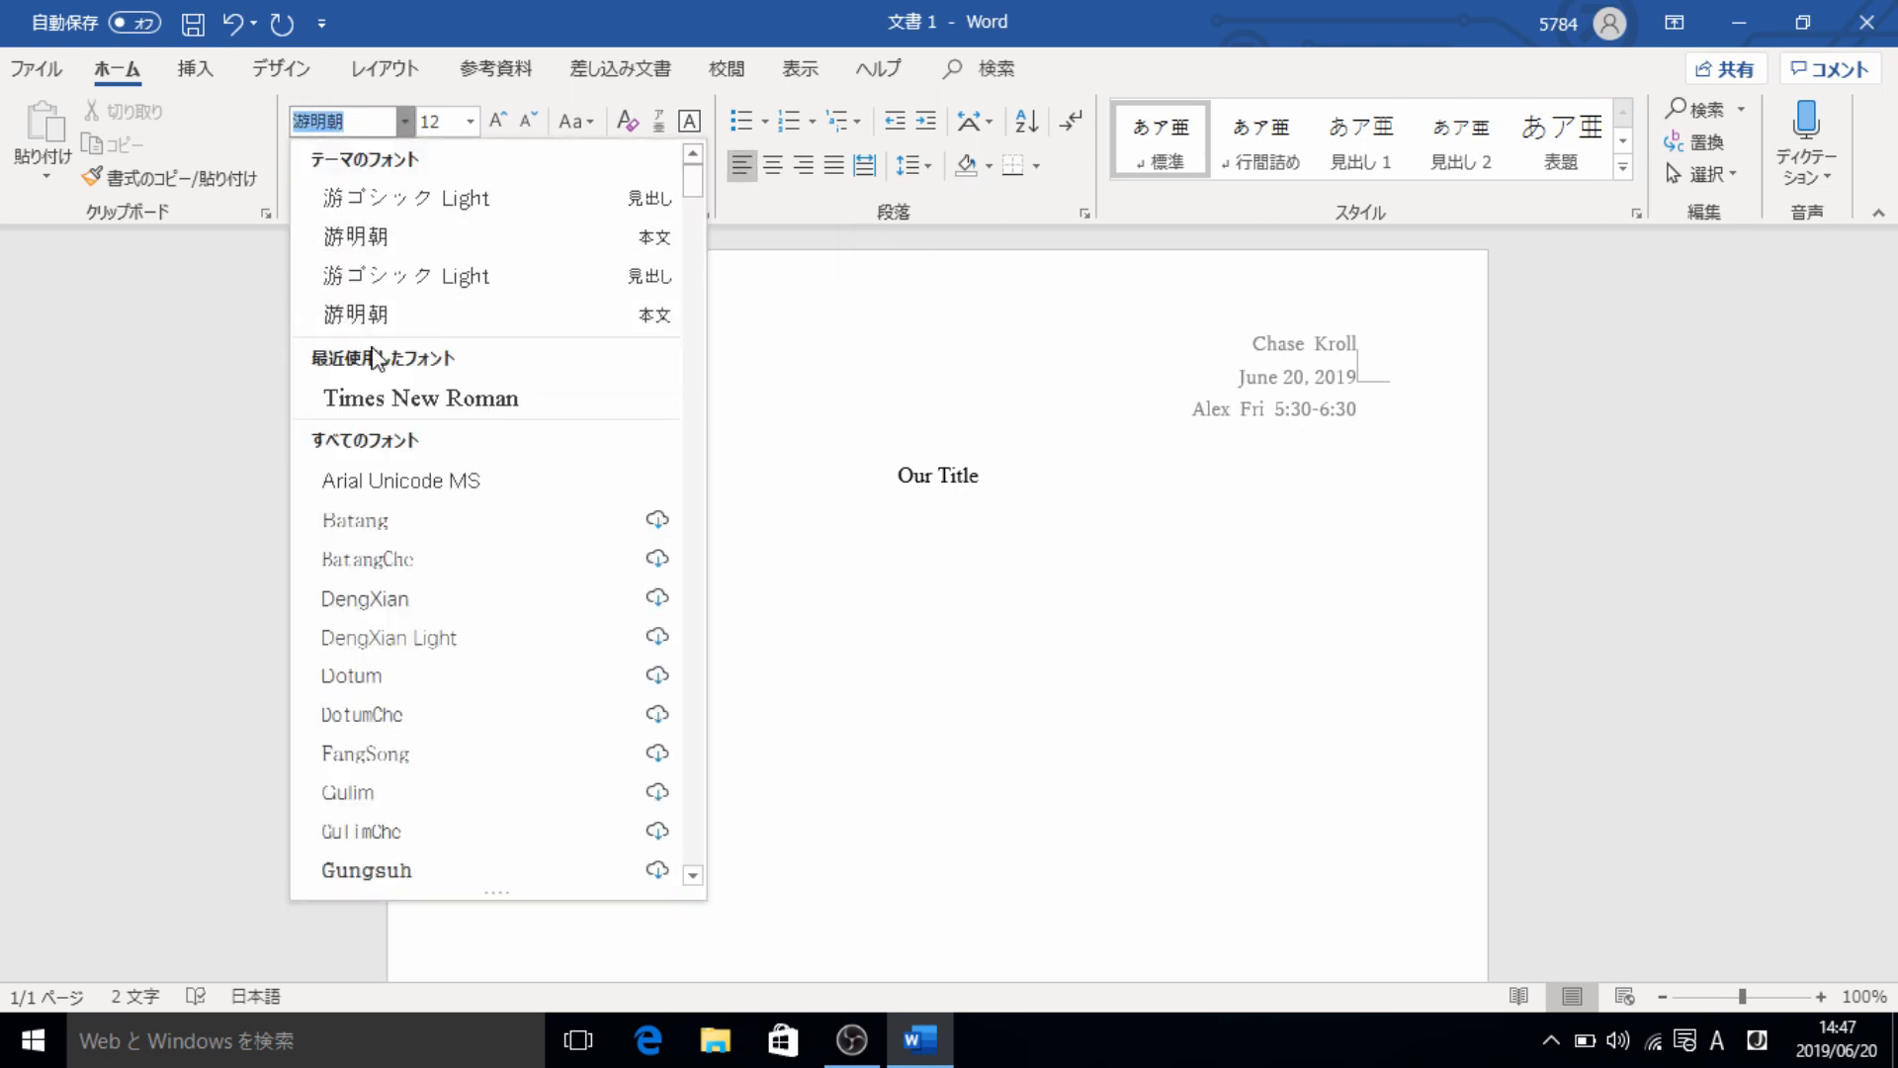
{"action": "left_click", "coordinate": [379, 399]}
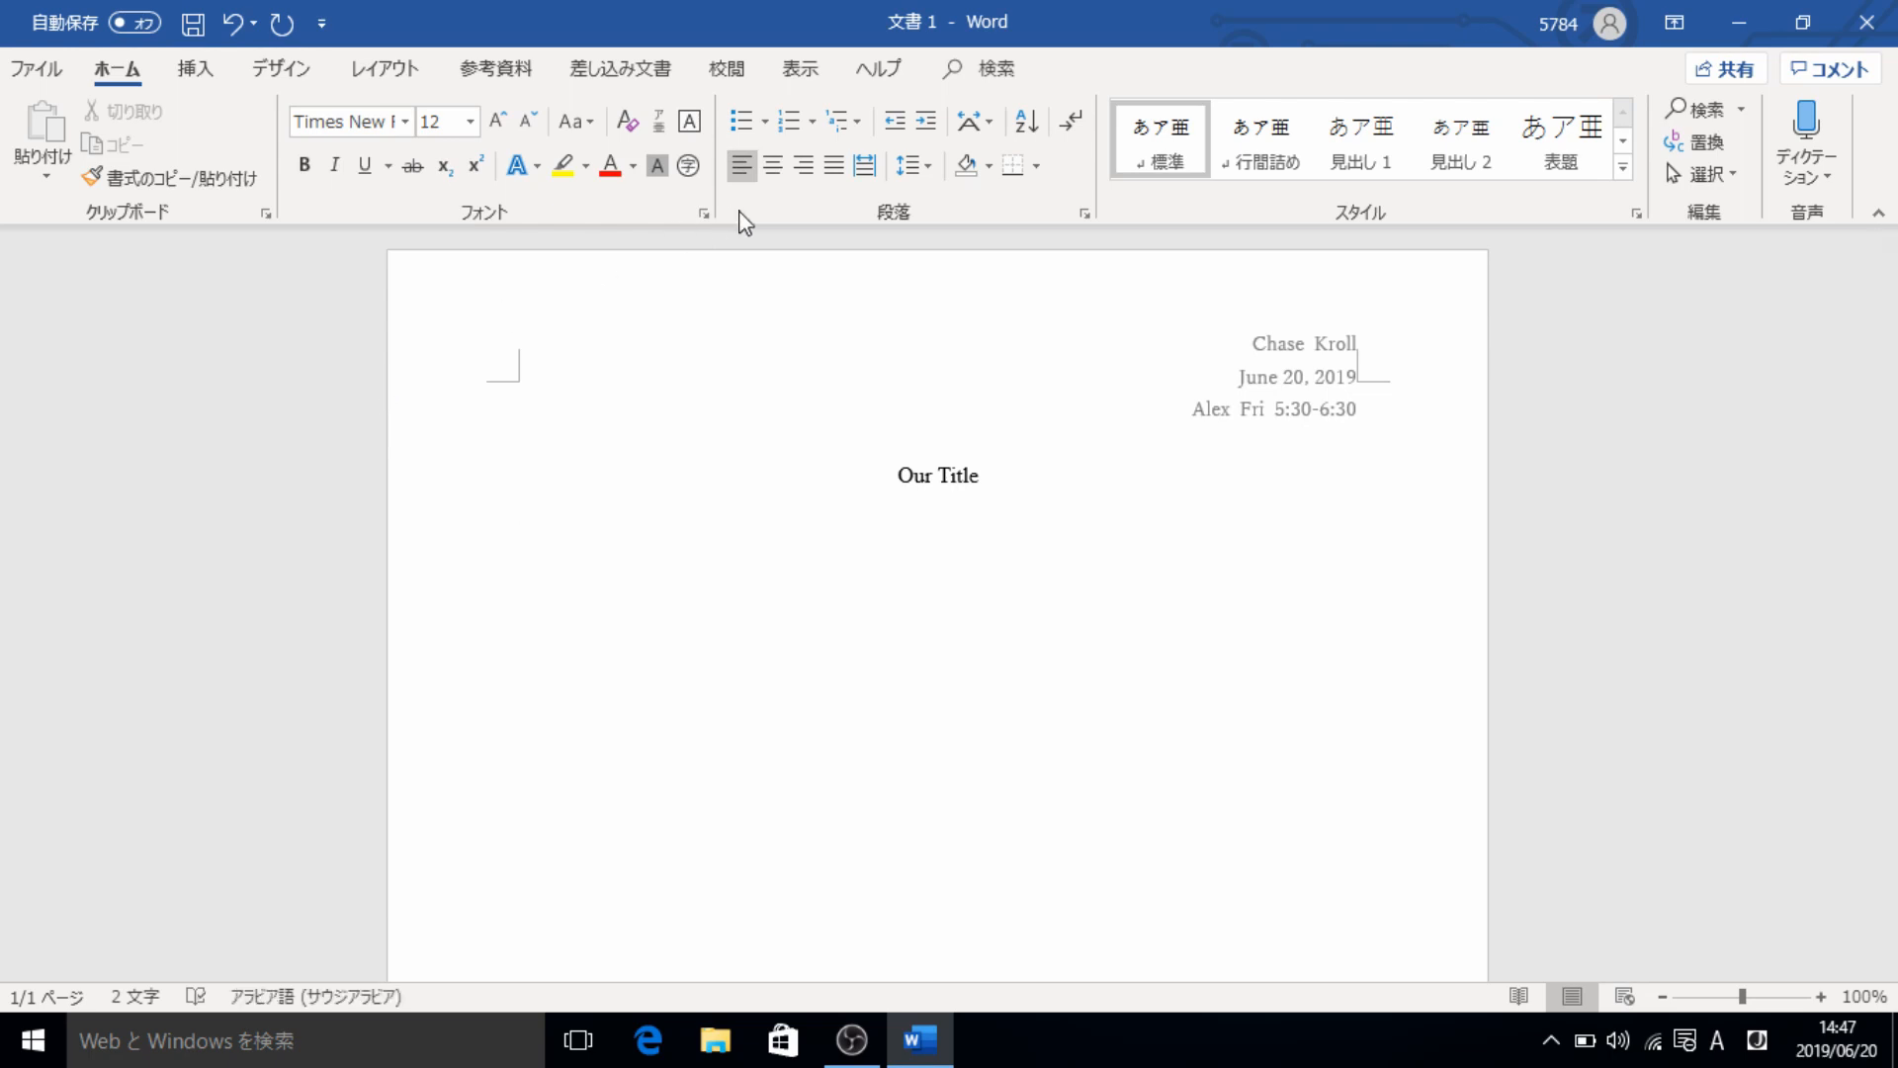
- Set the line spacing of the paragraph below the title to 2.0 and indent its first line by one tab stop
{"action": "left_click", "coordinate": [911, 171]}
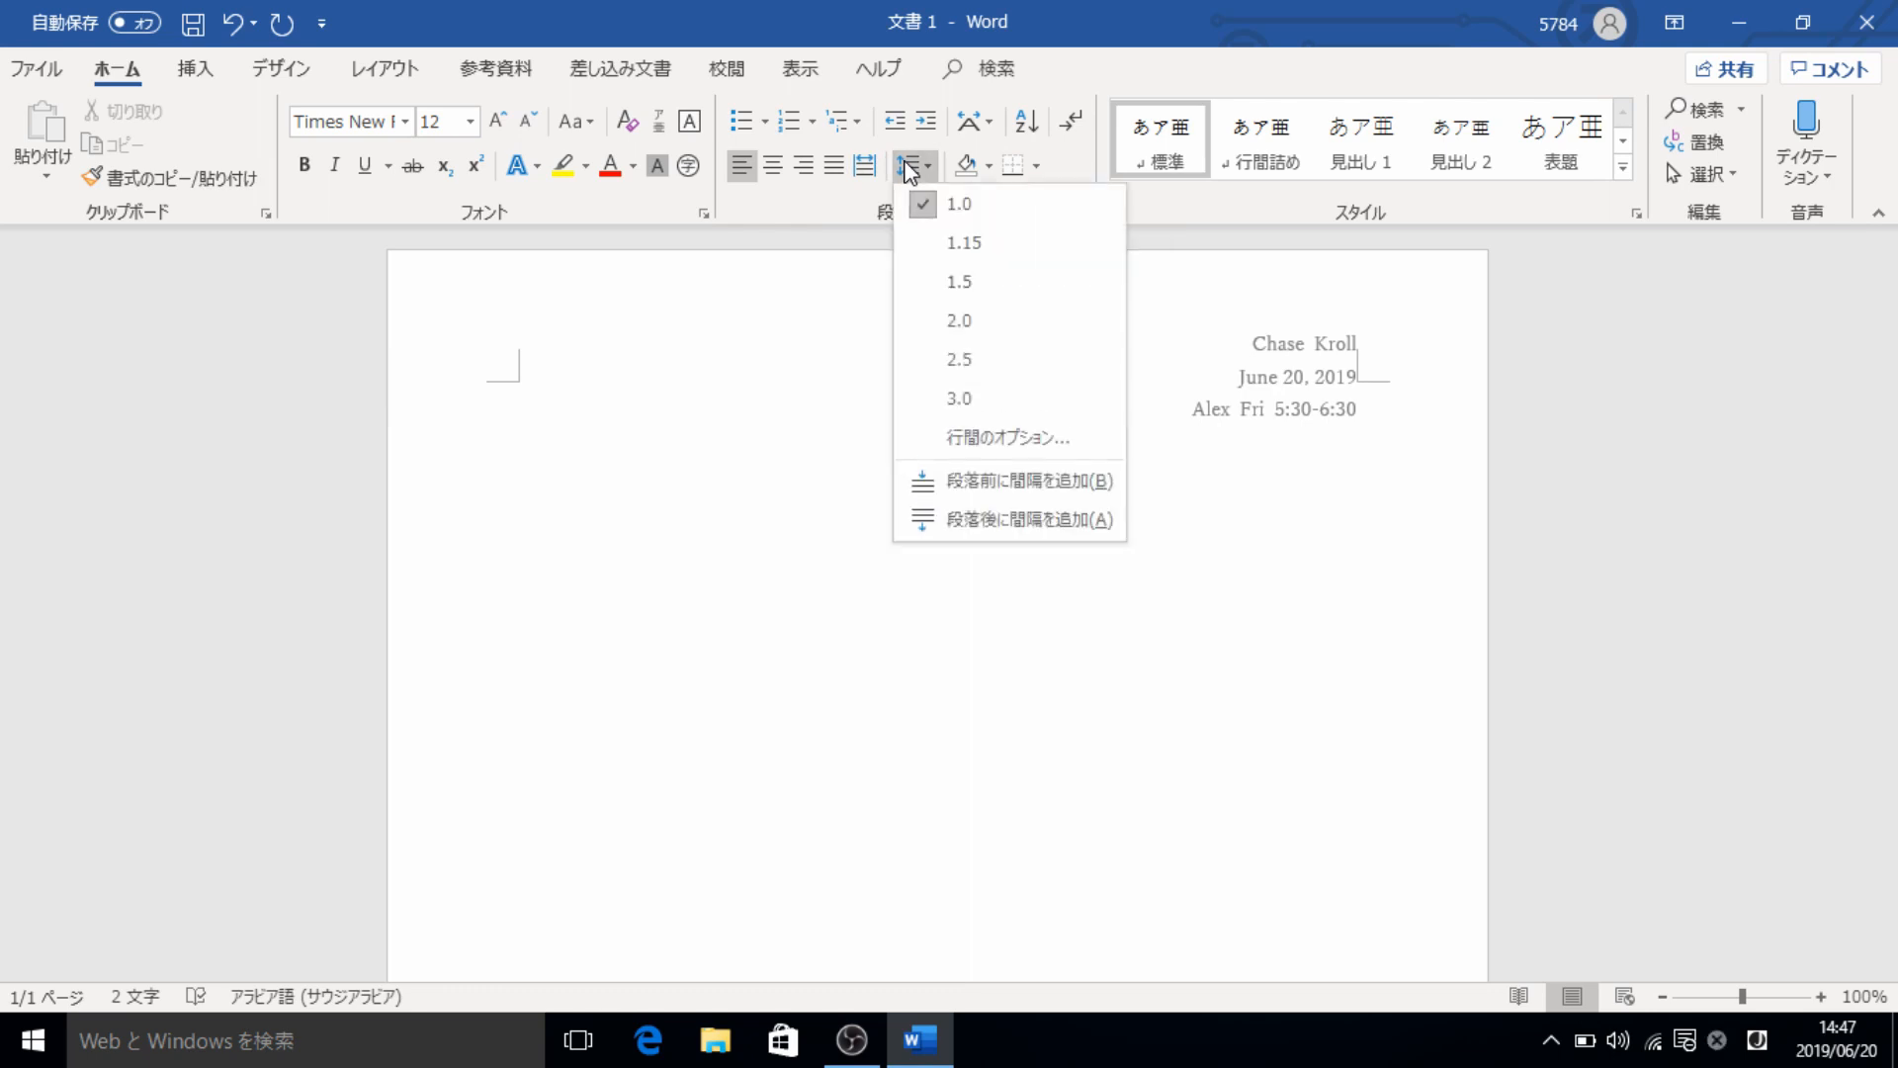
{"action": "left_click", "coordinate": [997, 323]}
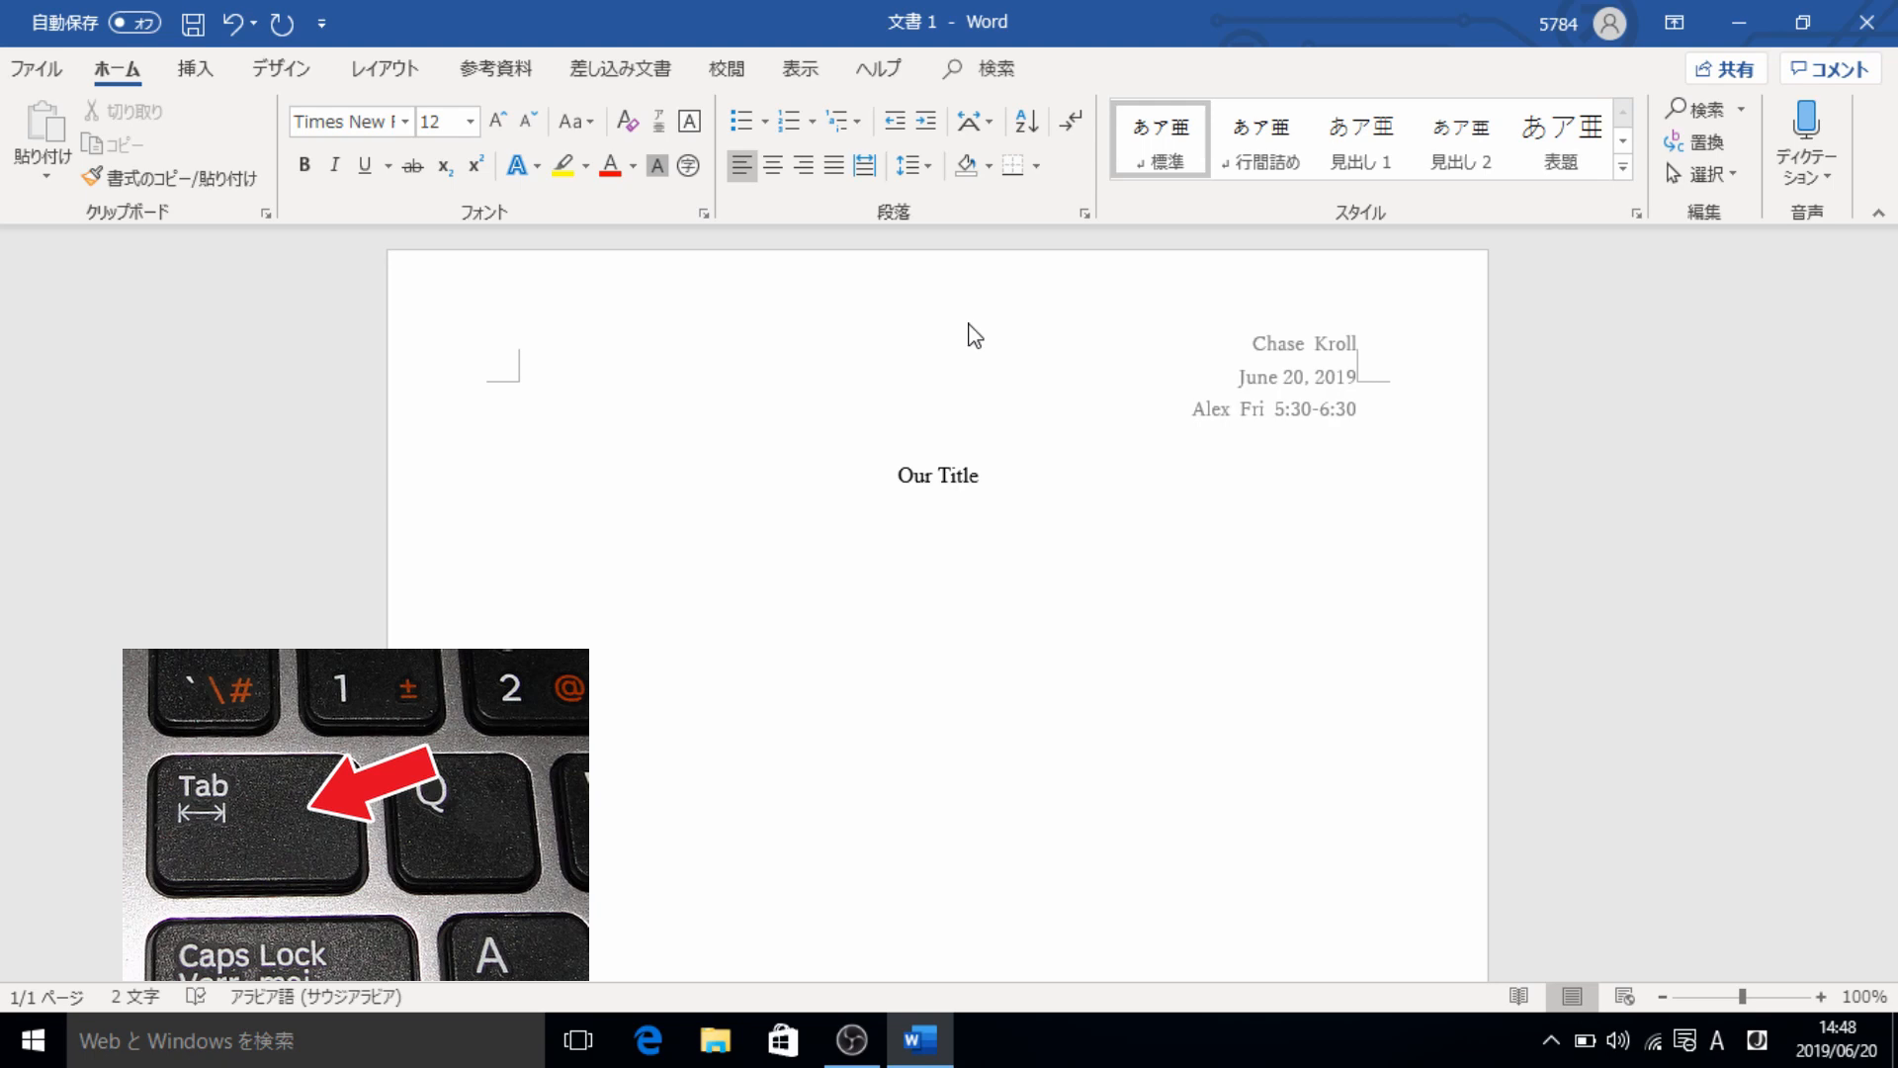
{"action": "key", "text": "Tab"}
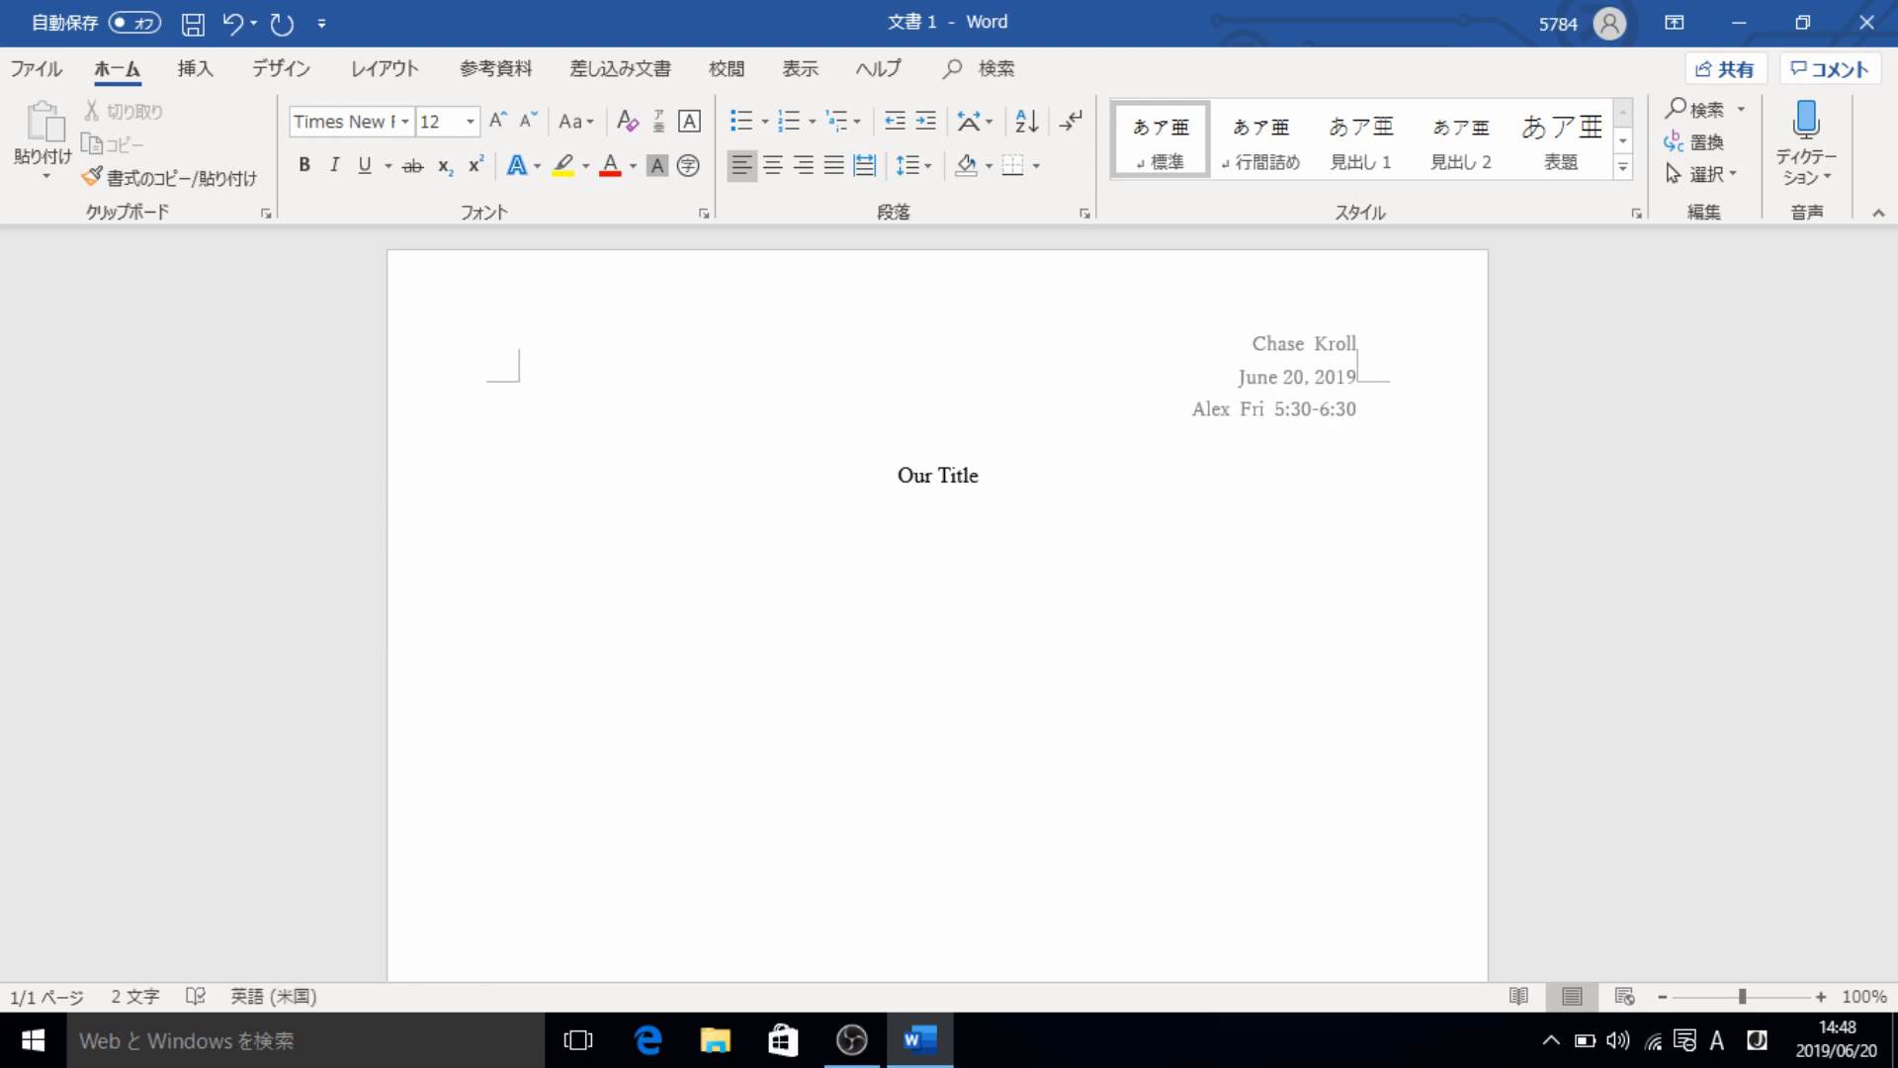
- Write the sentence "This is the beginning of my paper." in the indented paragraph, leaving the cursor at its end
{"action": "type", "text": "This is the be"}
{"action": "type", "text": "ginning"}
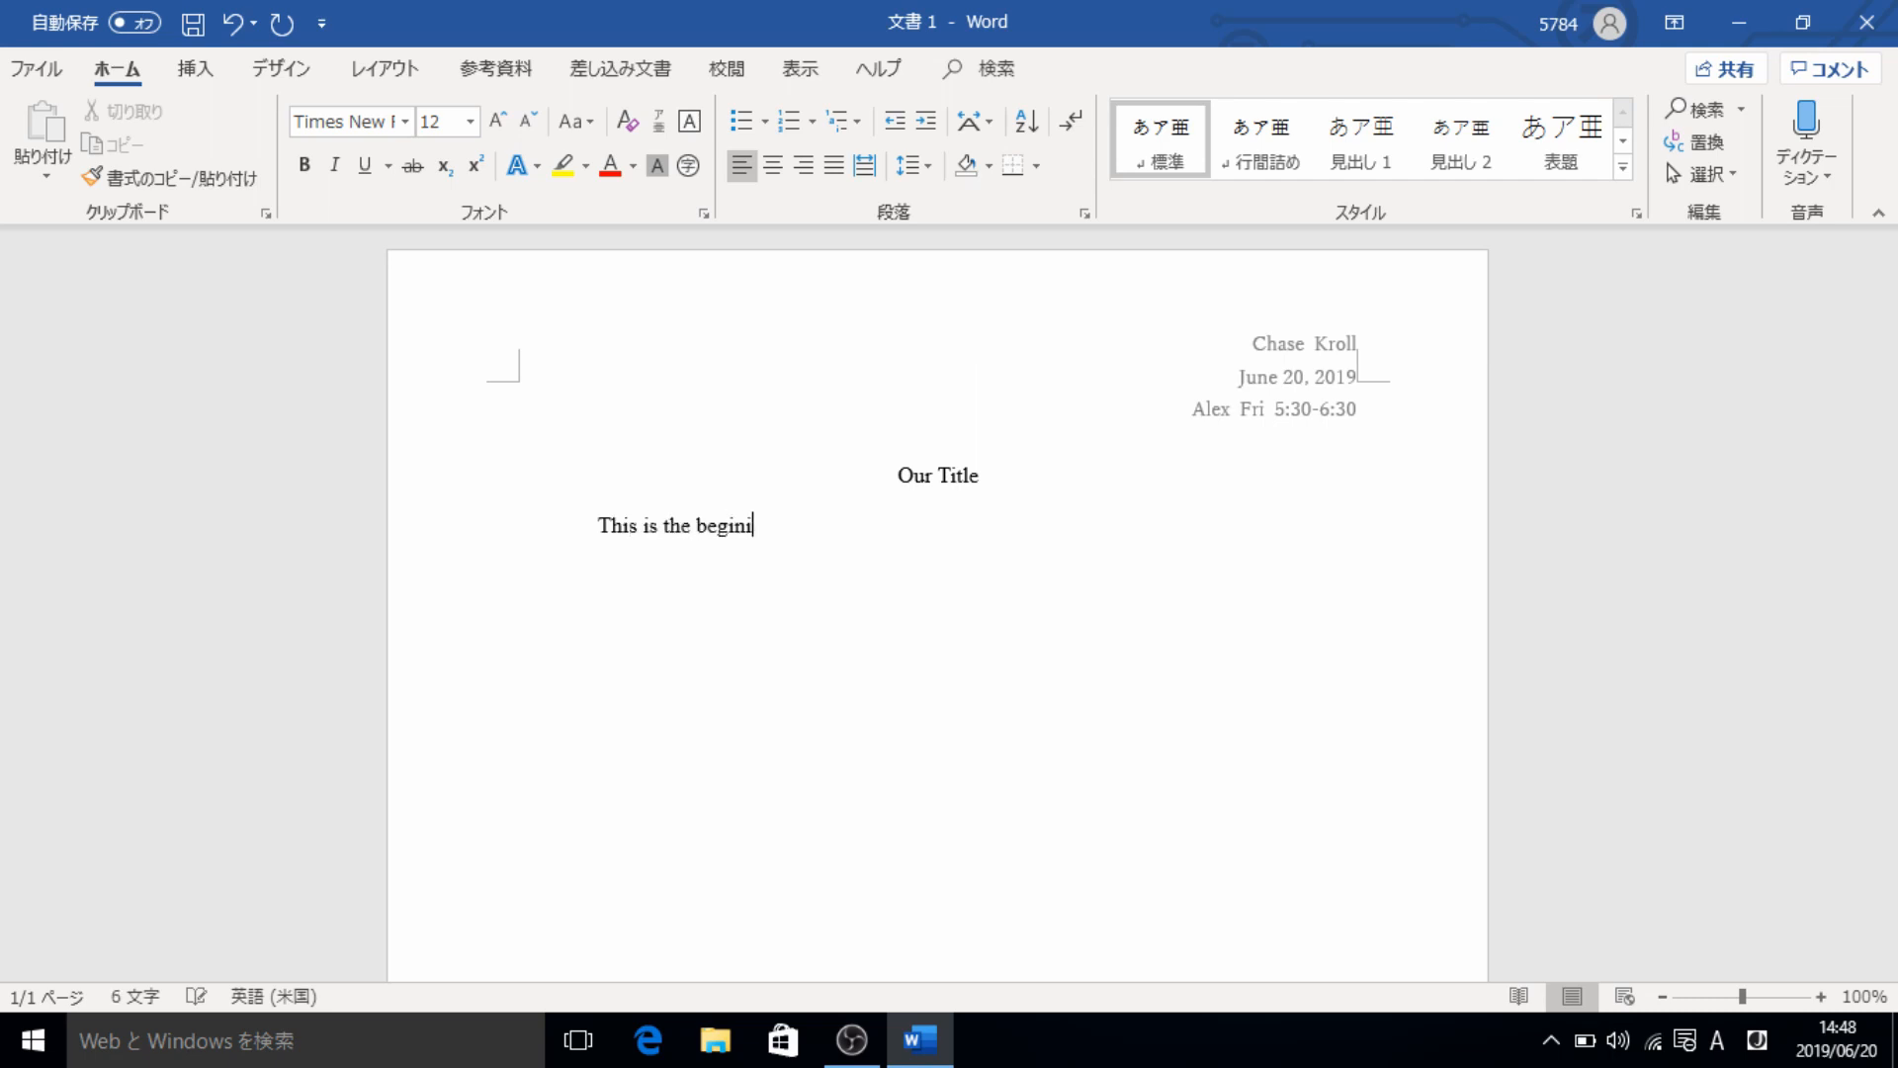
{"action": "type", "text": " of my paper."}
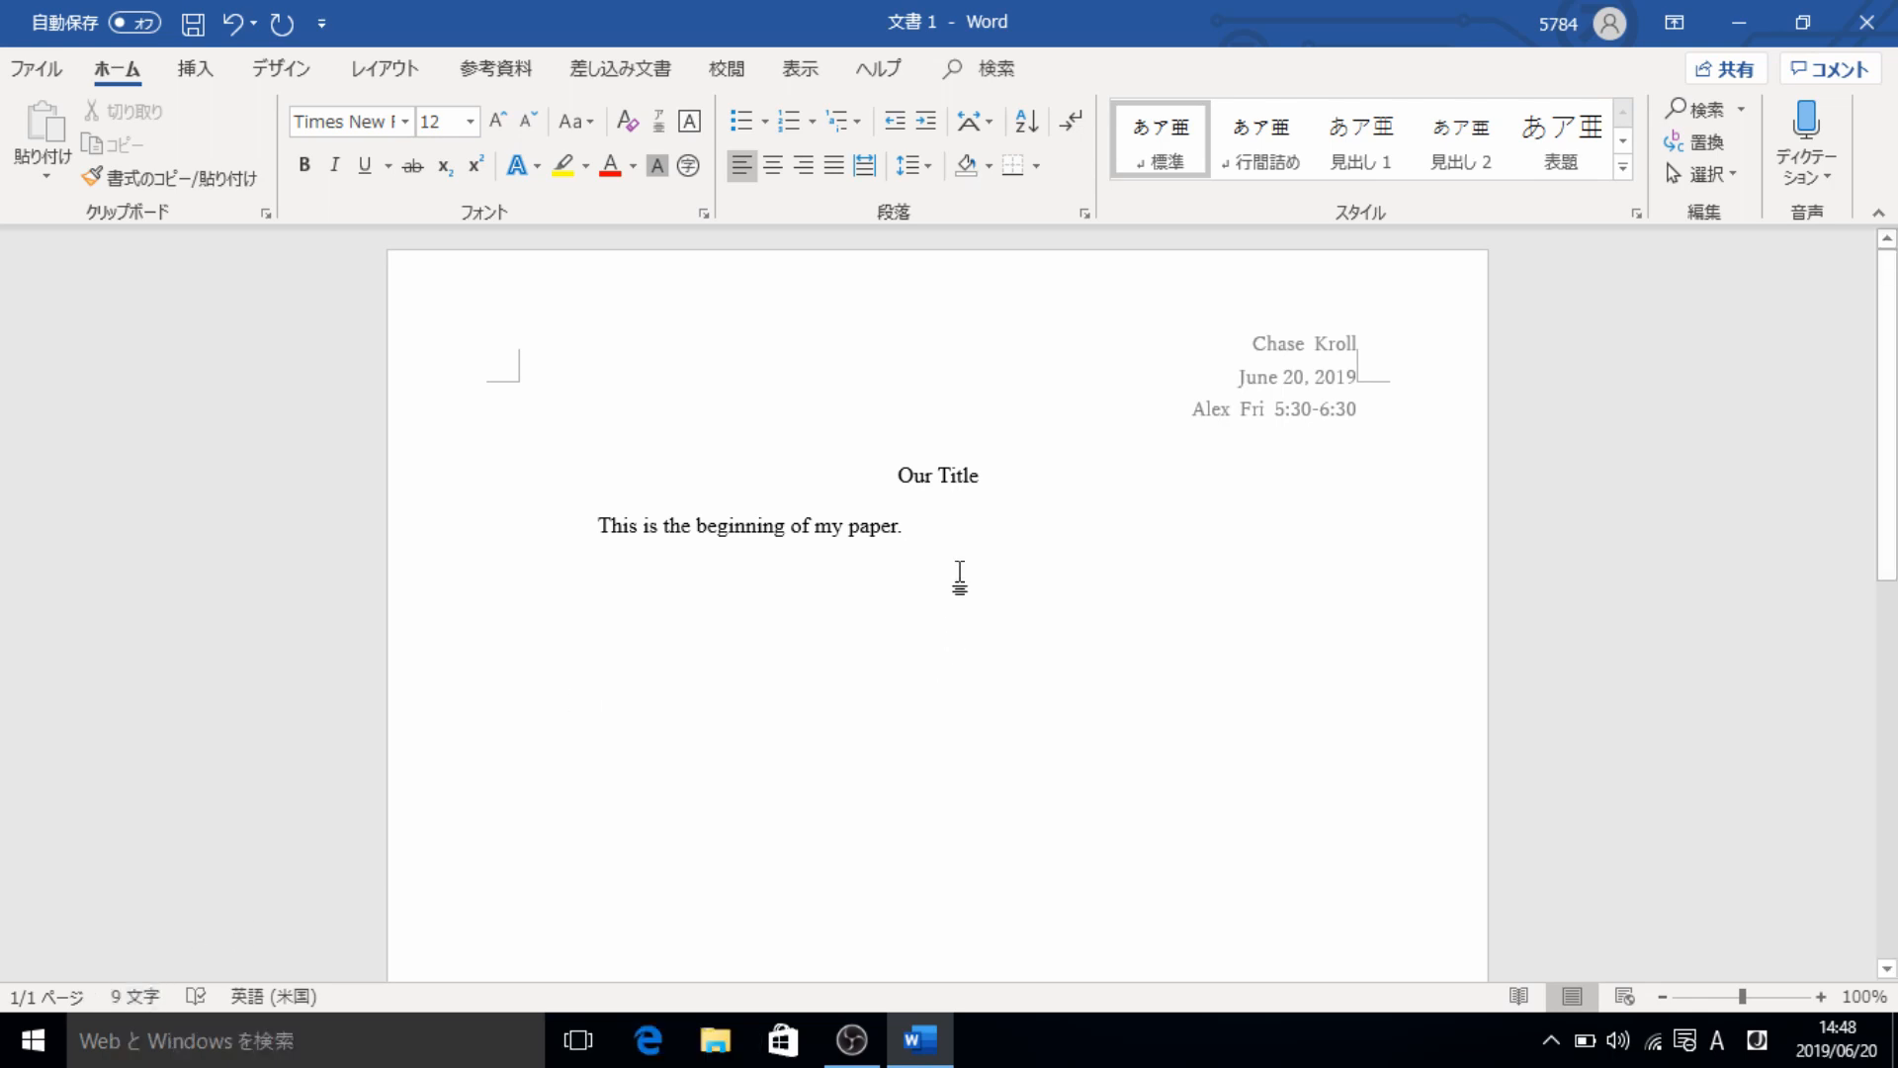
{"action": "left_click_drag", "start_coordinate": [958, 543], "coordinate": [833, 461]}
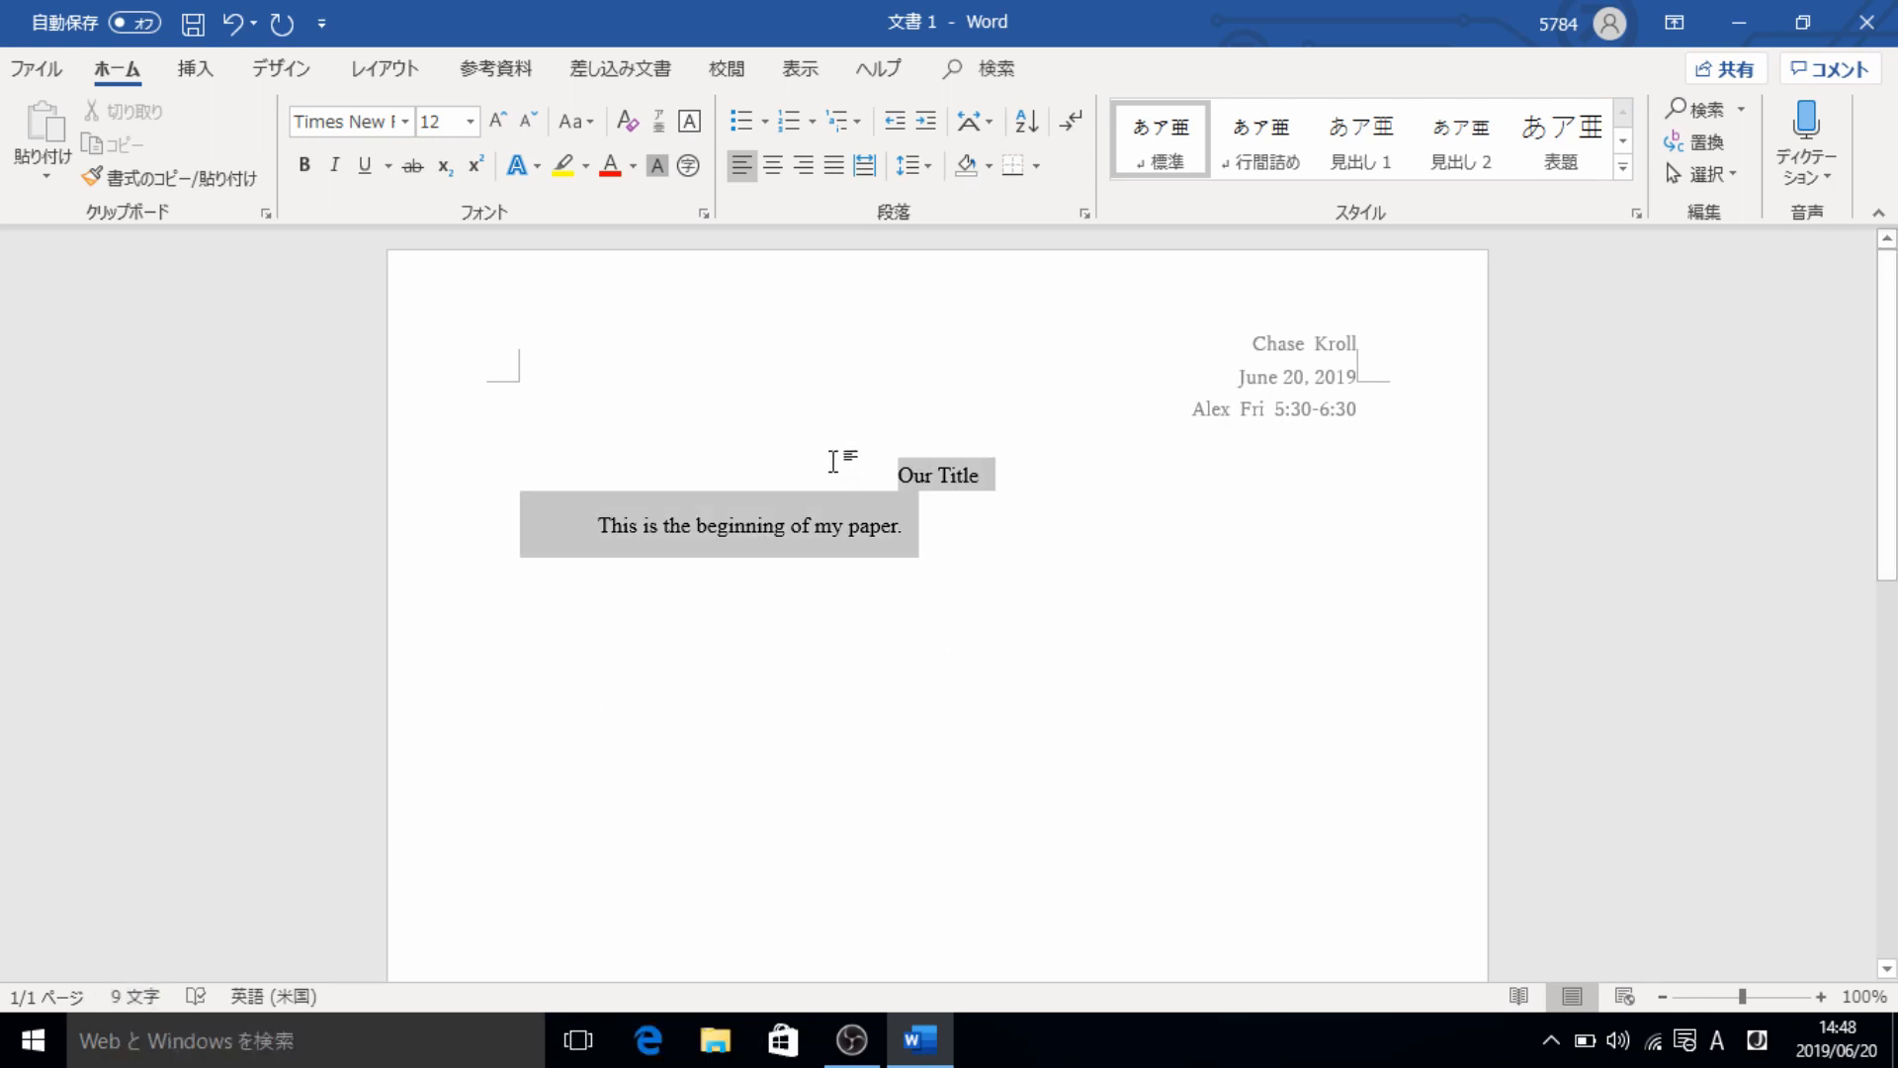
{"action": "left_click", "coordinate": [958, 556]}
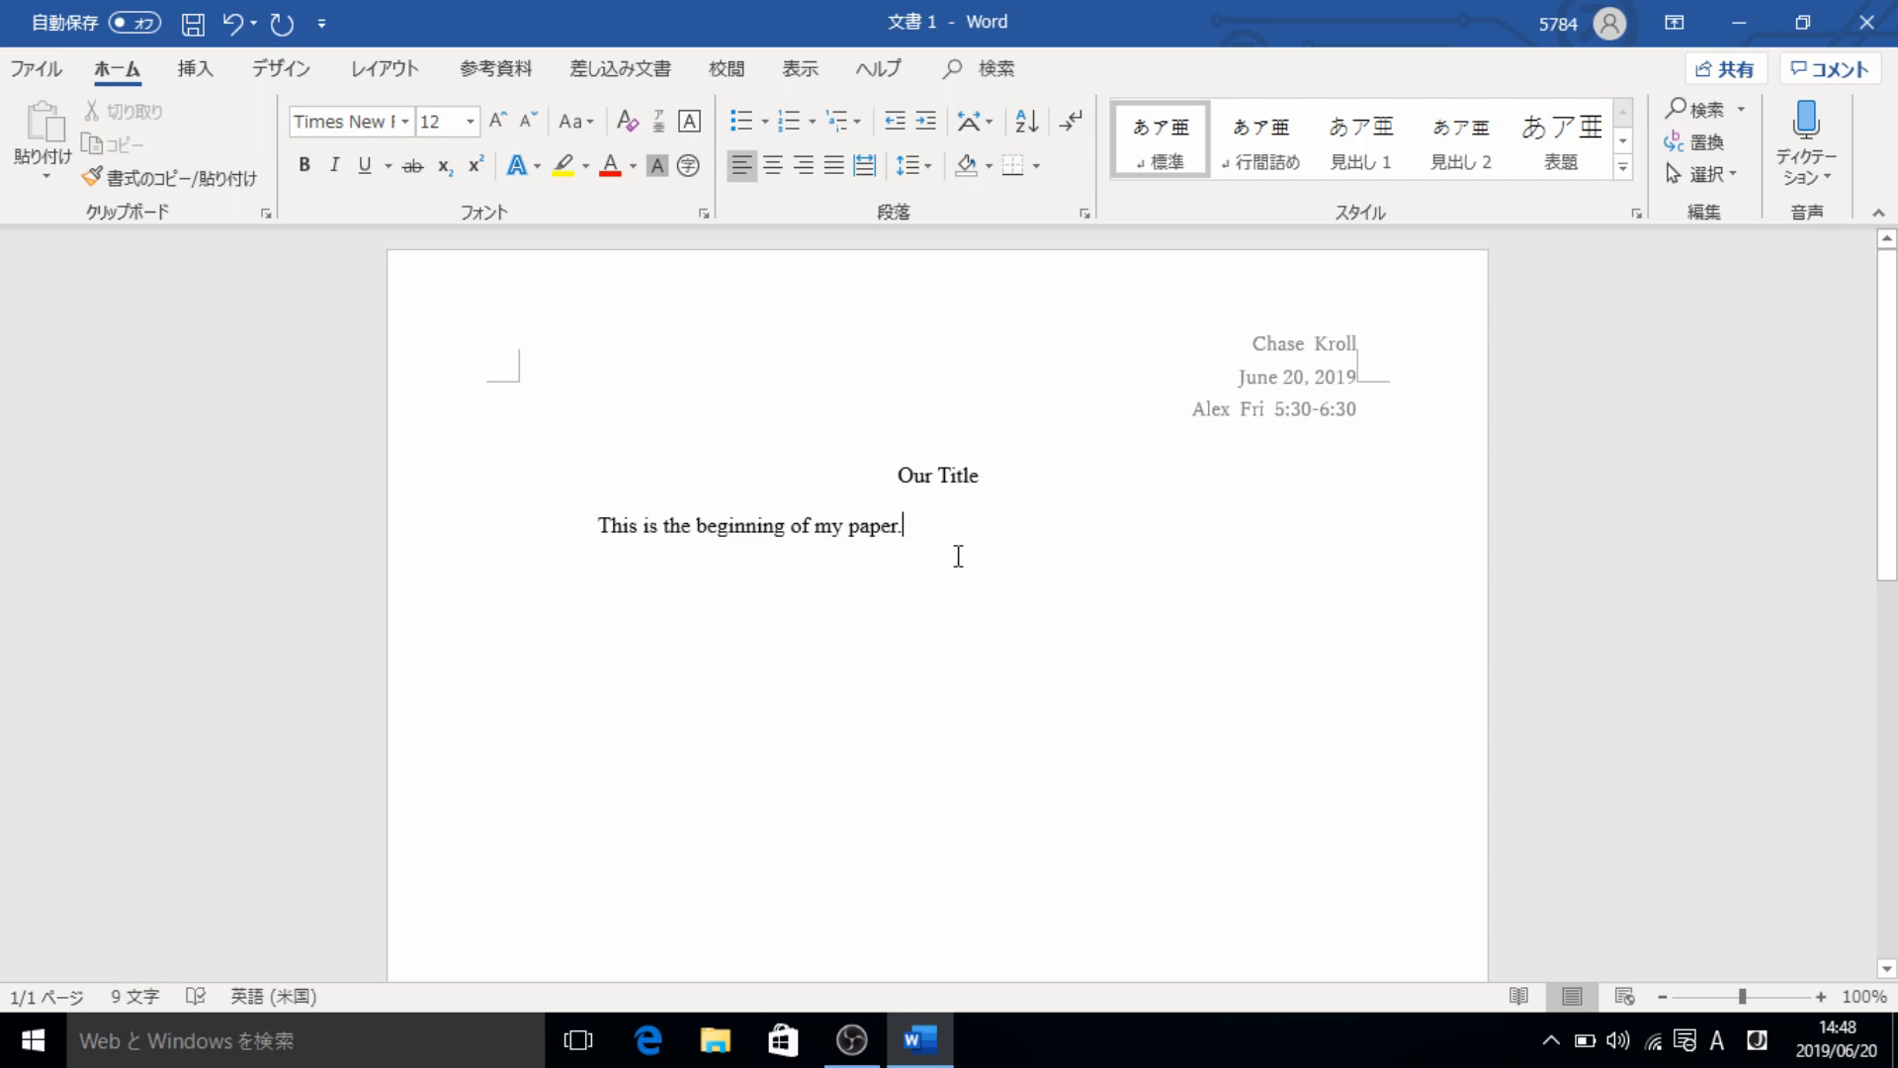